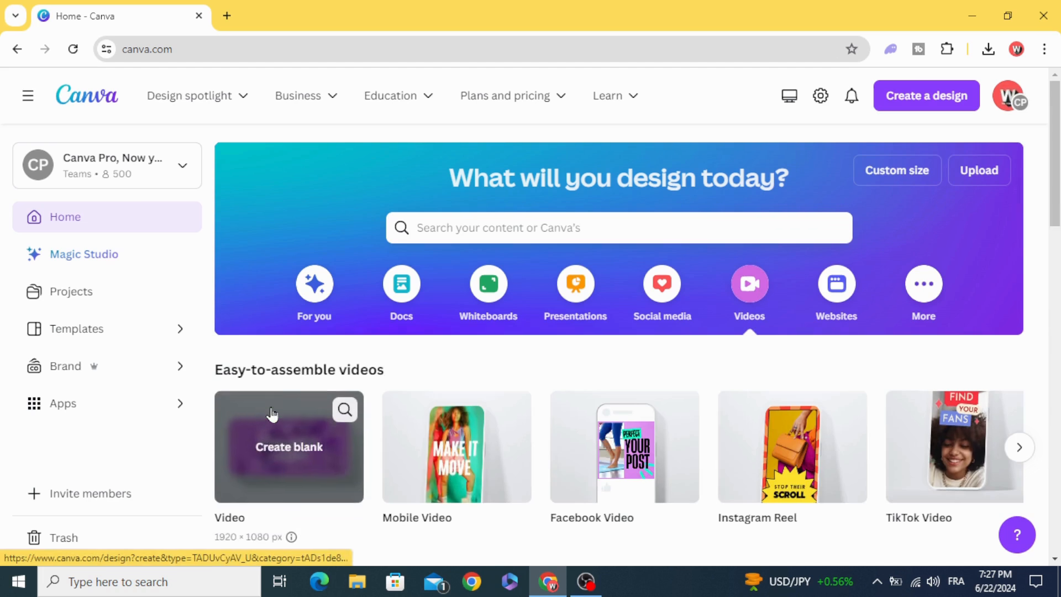
Step: Create a blank video design and place the chocolate cake slice image on its page, scaled down
{"action": "left_click", "coordinate": [265, 380]}
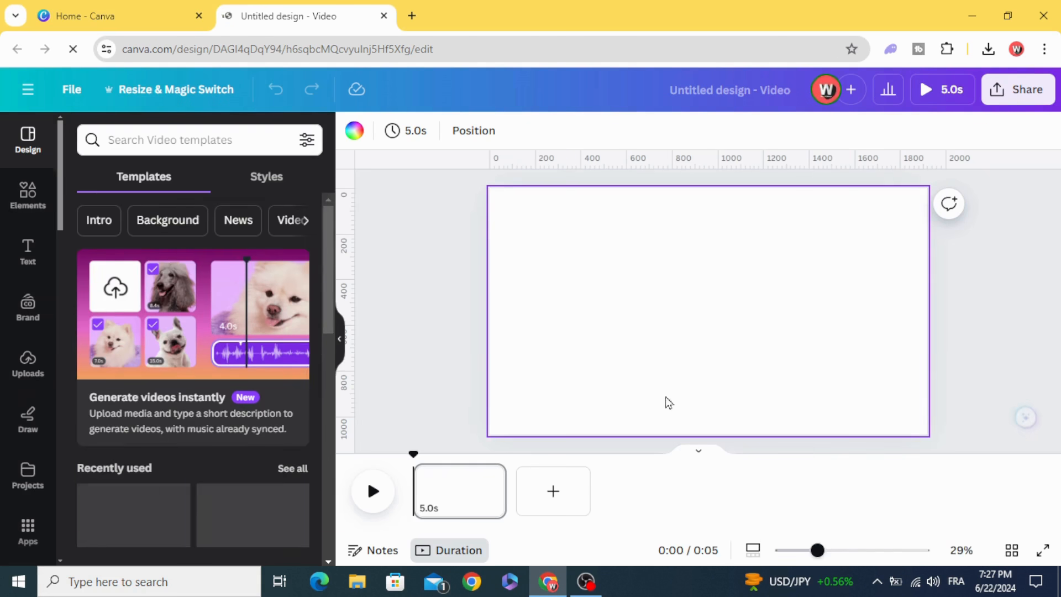
{"action": "left_click", "coordinate": [18, 202]}
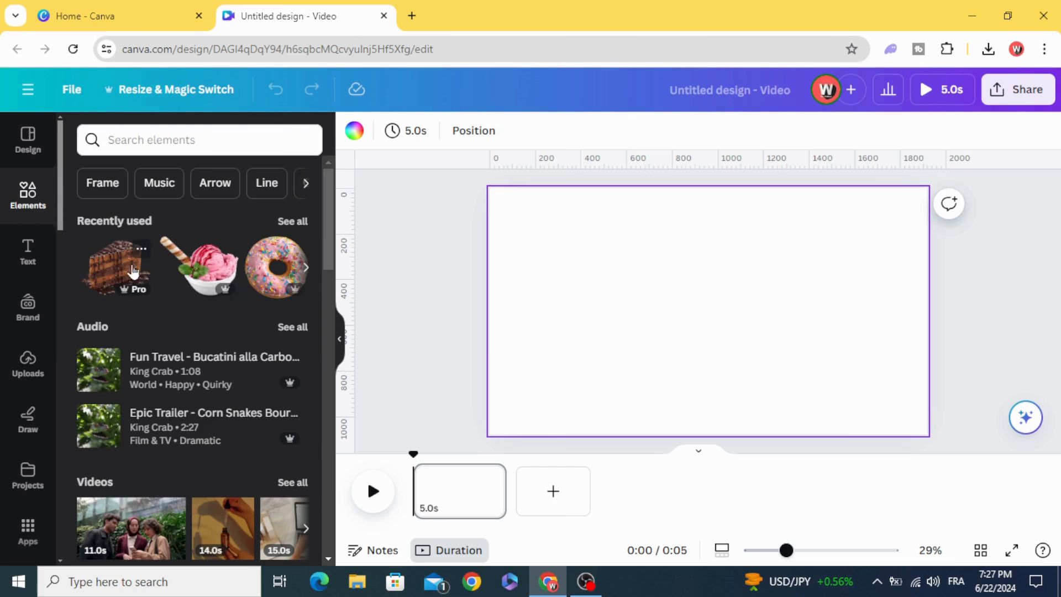
{"action": "left_click_drag", "start_coordinate": [110, 267], "coordinate": [591, 254]}
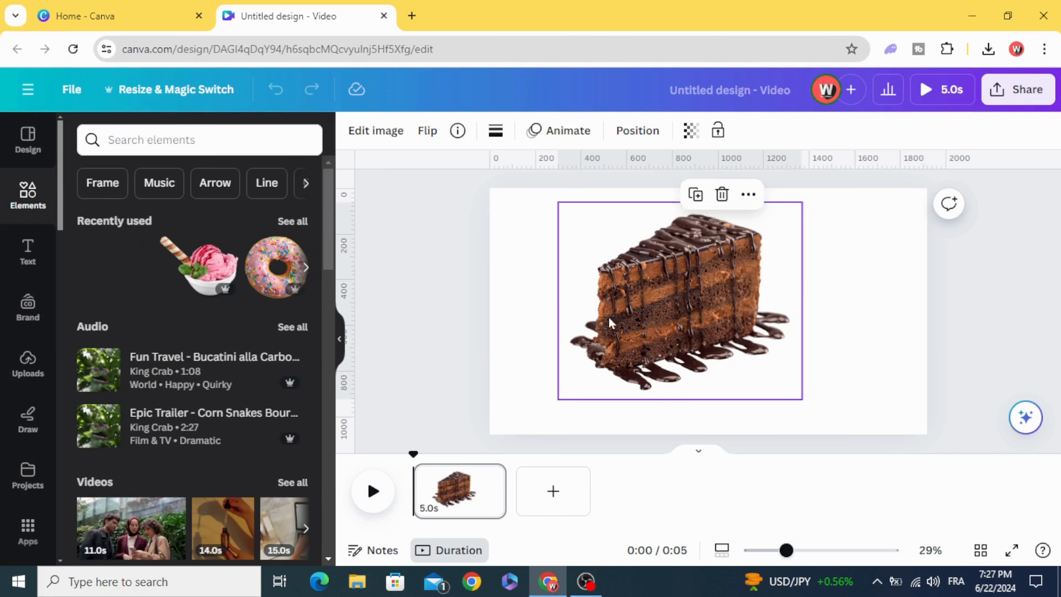
{"action": "left_click_drag", "start_coordinate": [558, 405], "coordinate": [666, 310]}
Step: Add the ice cream cup and donut images at reduced size below the cake, with the cake at the page's top centre
{"action": "left_click_drag", "start_coordinate": [188, 263], "coordinate": [661, 386]}
{"action": "left_click_drag", "start_coordinate": [712, 414], "coordinate": [604, 377]}
{"action": "left_click_drag", "start_coordinate": [273, 271], "coordinate": [853, 376]}
{"action": "left_click_drag", "start_coordinate": [954, 293], "coordinate": [826, 347]}
{"action": "left_click_drag", "start_coordinate": [805, 431], "coordinate": [776, 391]}
{"action": "left_click_drag", "start_coordinate": [712, 277], "coordinate": [672, 264]}
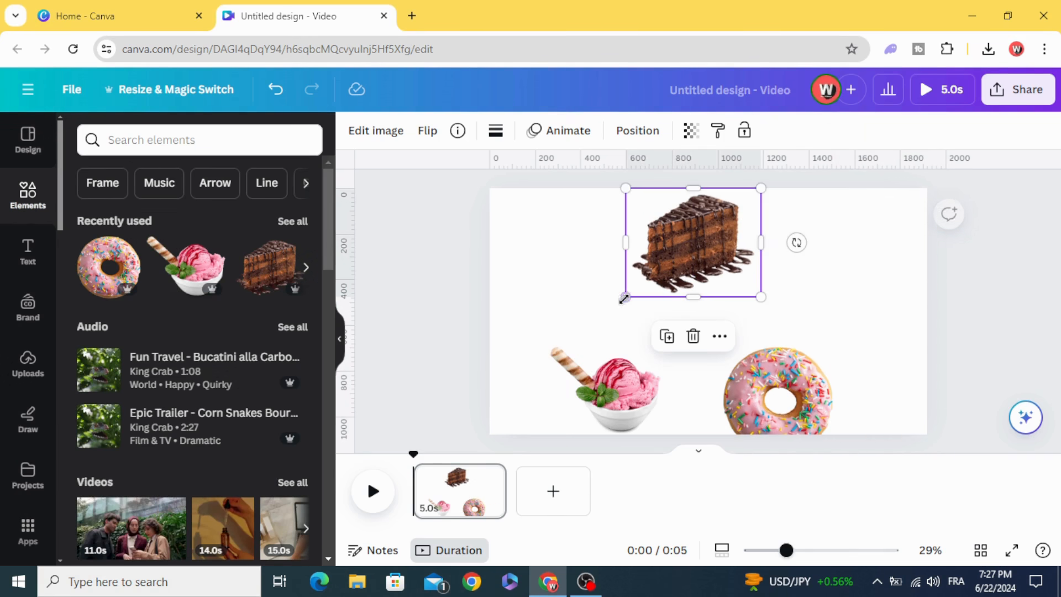
Step: Shrink the cake and donut and arrange the three desserts in a triangle with the cake at the top
{"action": "left_click_drag", "start_coordinate": [627, 296], "coordinate": [677, 244]}
{"action": "mouse_move", "coordinate": [725, 352]}
{"action": "left_mouse_down"}
{"action": "mouse_move", "coordinate": [701, 326]}
{"action": "mouse_move", "coordinate": [734, 346]}
{"action": "left_mouse_up"}
{"action": "left_click_drag", "start_coordinate": [772, 387], "coordinate": [758, 387]}
{"action": "left_click_drag", "start_coordinate": [621, 393], "coordinate": [606, 394]}
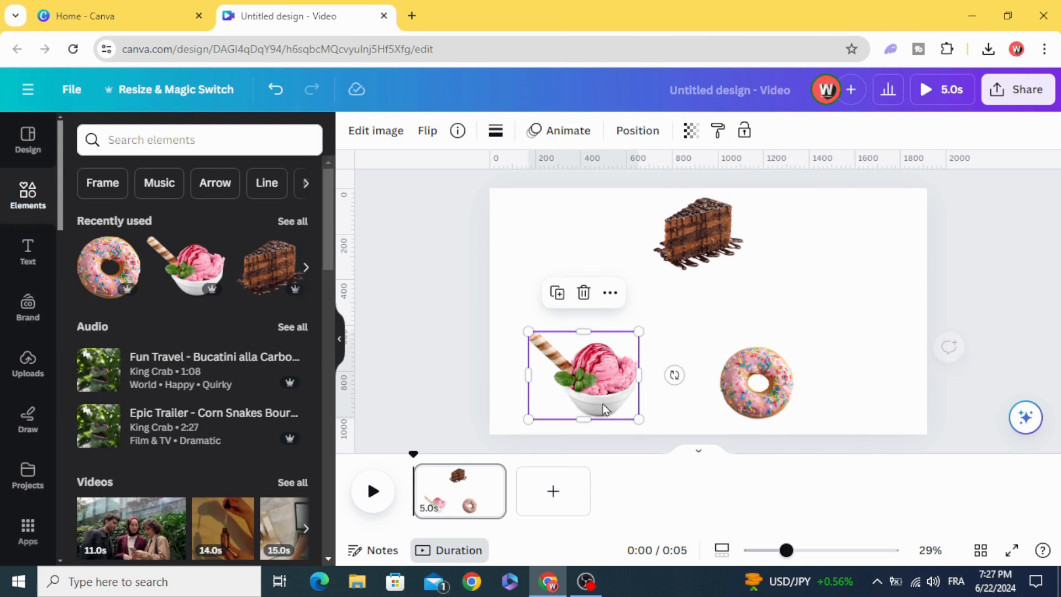
Step: Rotate the ice cream cup upside down, shrink it slightly, and even out the positions of the donut and ice cream
{"action": "left_click_drag", "start_coordinate": [664, 377], "coordinate": [505, 290]}
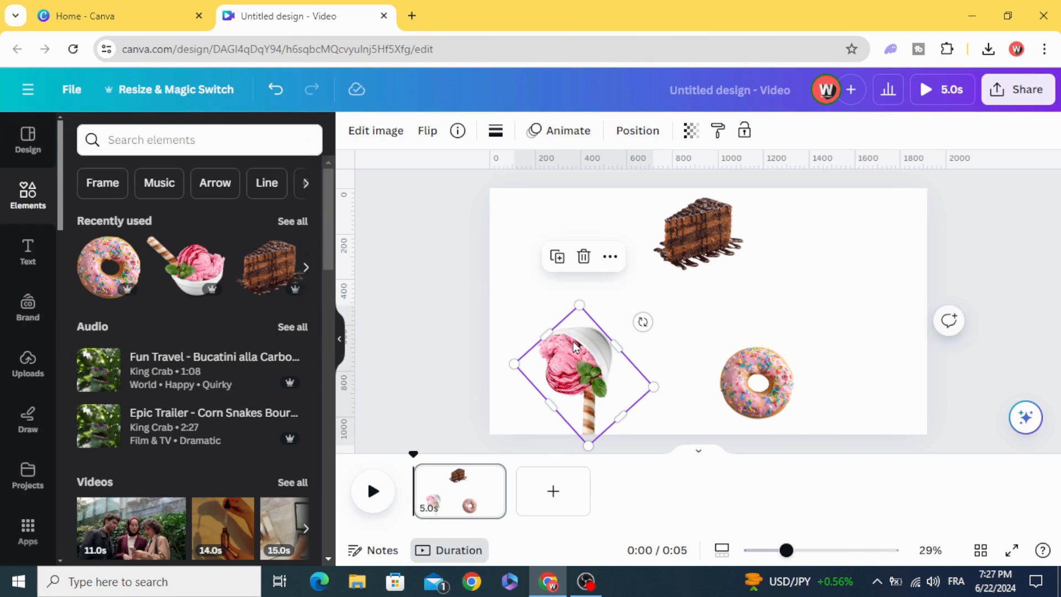
{"action": "left_click_drag", "start_coordinate": [513, 368], "coordinate": [594, 367]}
{"action": "left_click", "coordinate": [764, 375]}
{"action": "left_click_drag", "start_coordinate": [764, 376], "coordinate": [789, 358]}
{"action": "left_click_drag", "start_coordinate": [591, 380], "coordinate": [608, 378]}
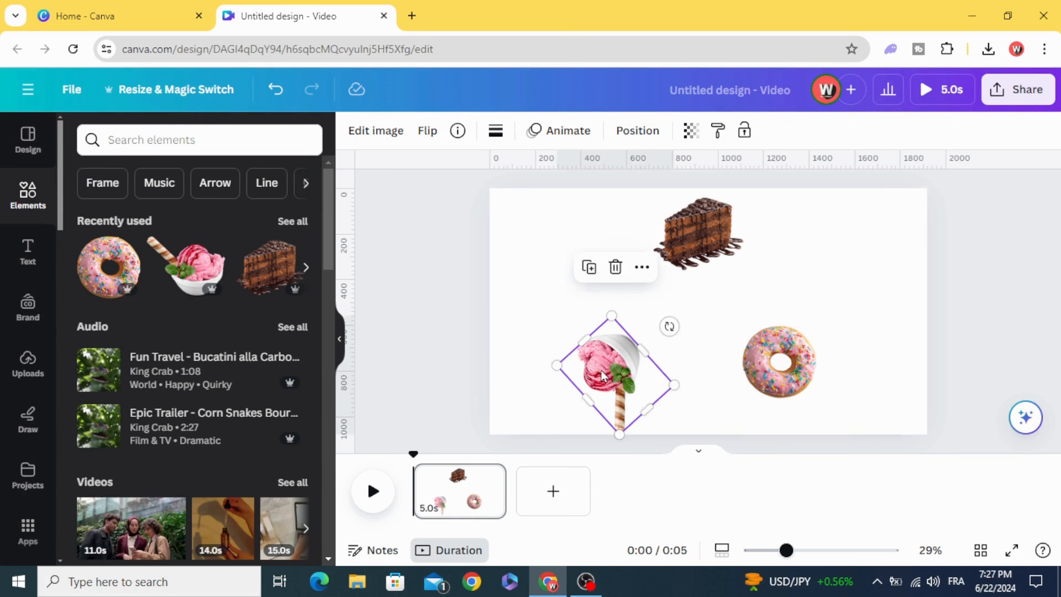
Step: Group the cake, ice cream and donut images
{"action": "left_click", "coordinate": [500, 205]}
{"action": "left_click_drag", "start_coordinate": [500, 205], "coordinate": [794, 379]}
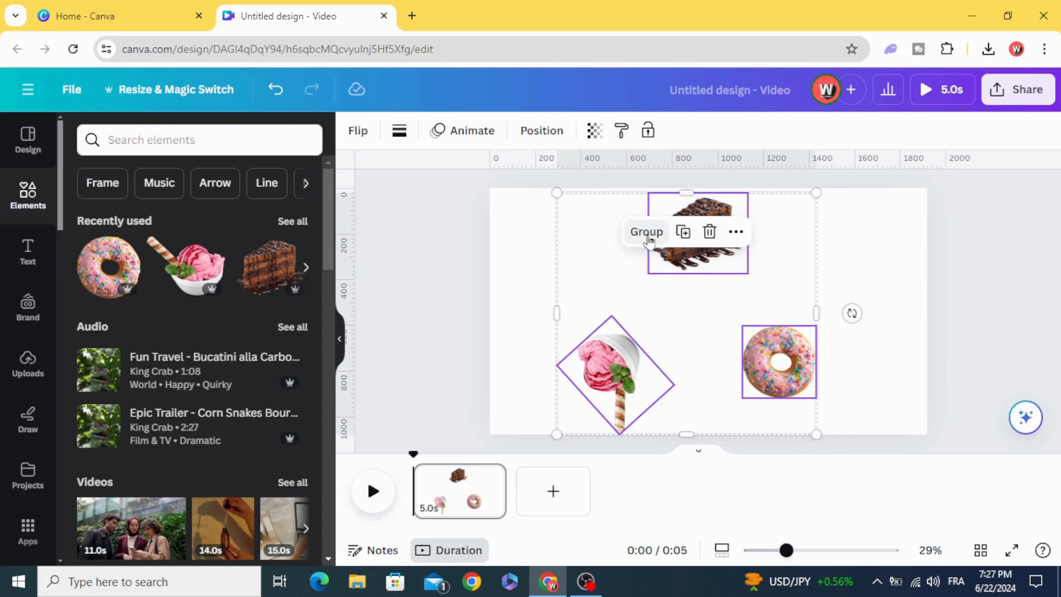
{"action": "left_click", "coordinate": [646, 233]}
Step: Add a second page with a heading reading "CAKE DONUT ICE CREAM", leaving wide gaps between the three dessert names
{"action": "left_click", "coordinate": [541, 513]}
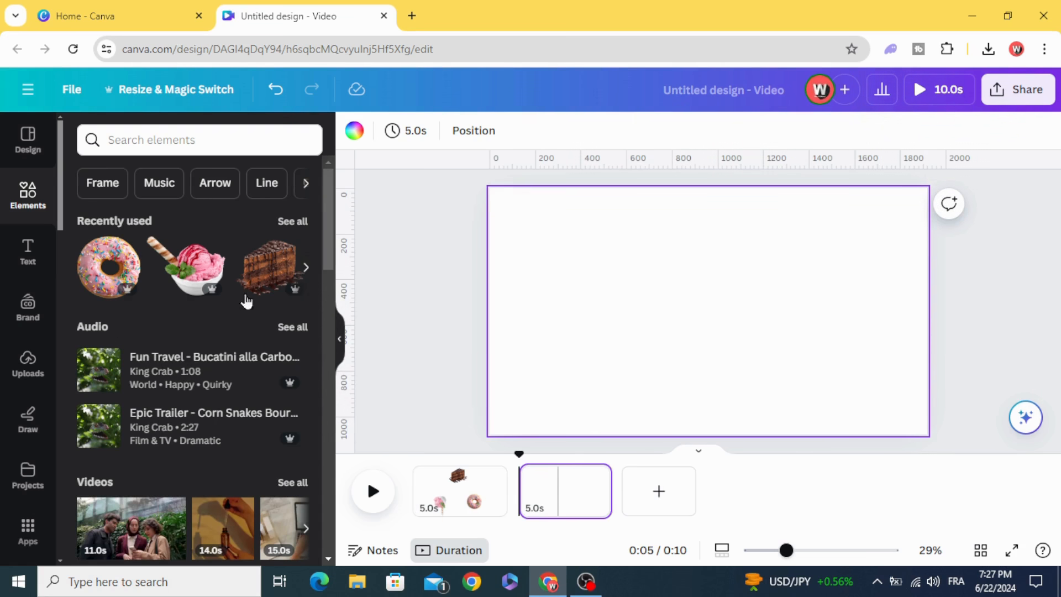
{"action": "left_click", "coordinate": [28, 249]}
{"action": "left_click", "coordinate": [147, 277]}
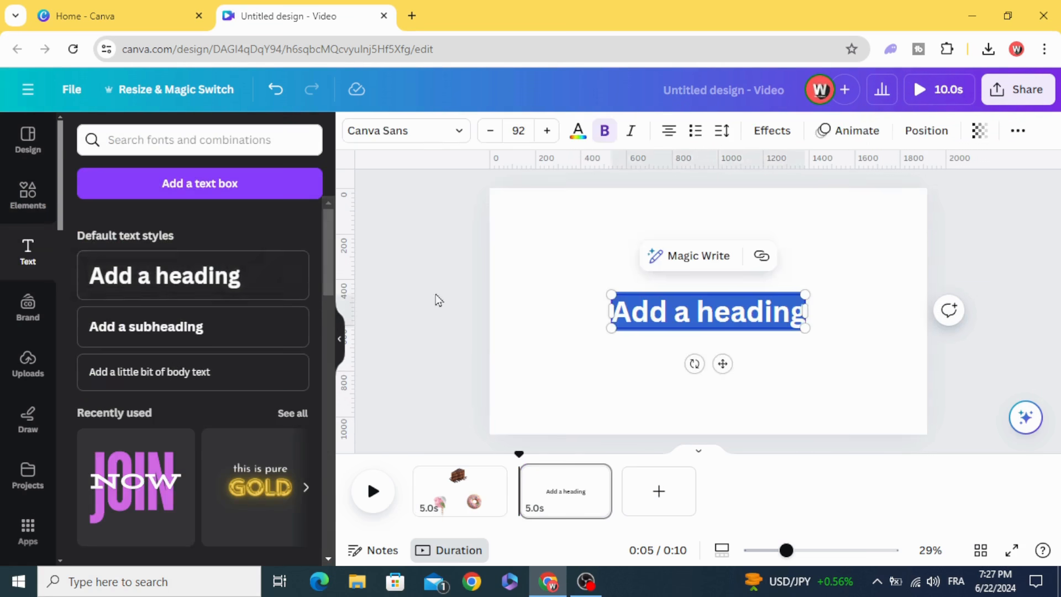
{"action": "left_click", "coordinate": [434, 316]}
{"action": "left_click", "coordinate": [716, 310]}
{"action": "double_click", "coordinate": [716, 310]}
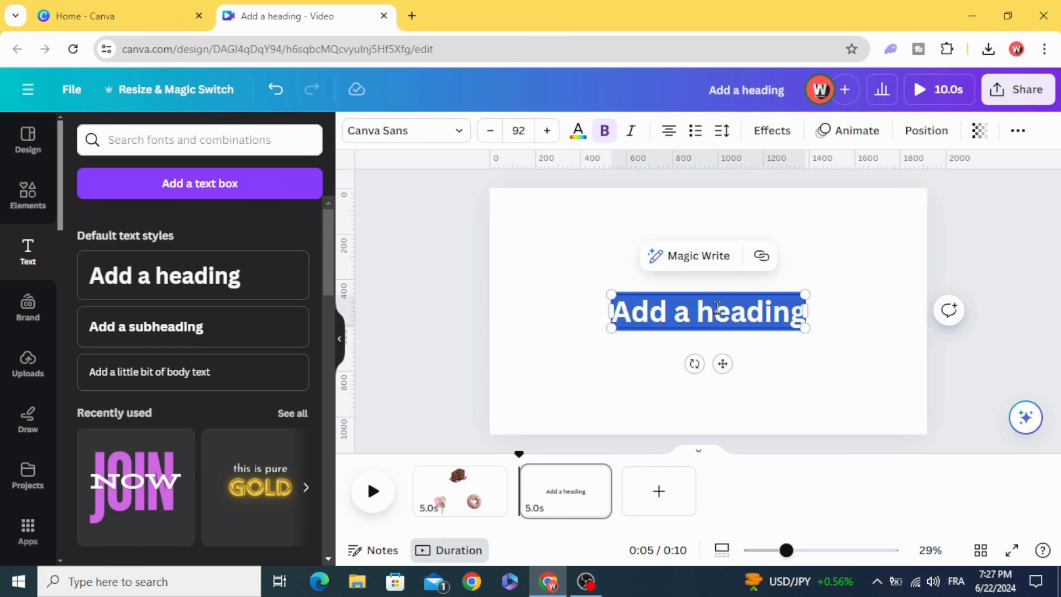
{"action": "type", "text": "CAKE        "}
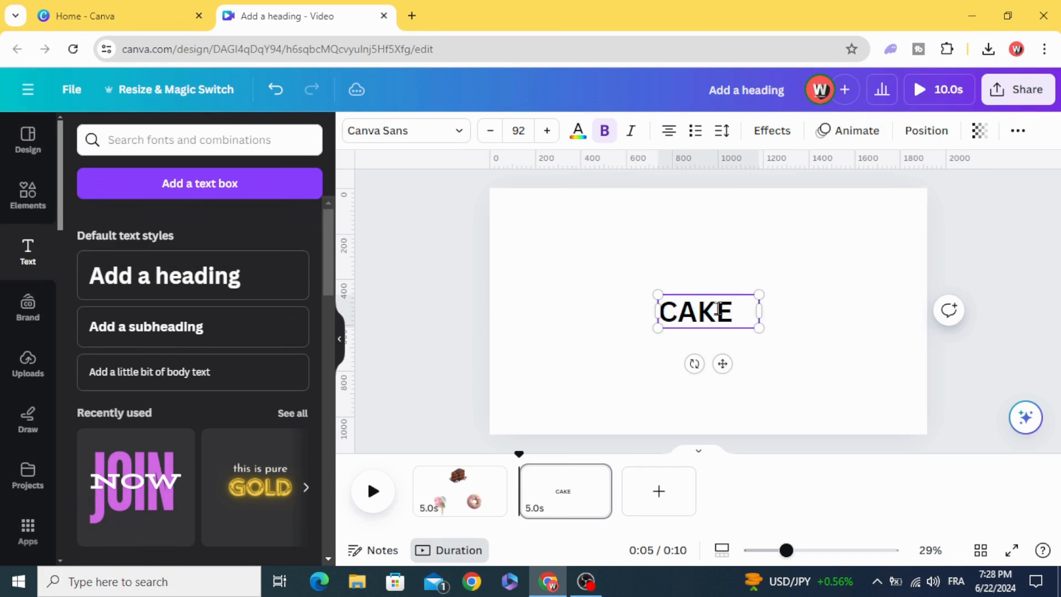
{"action": "type", "text": "DONUT        ICE CREAM"}
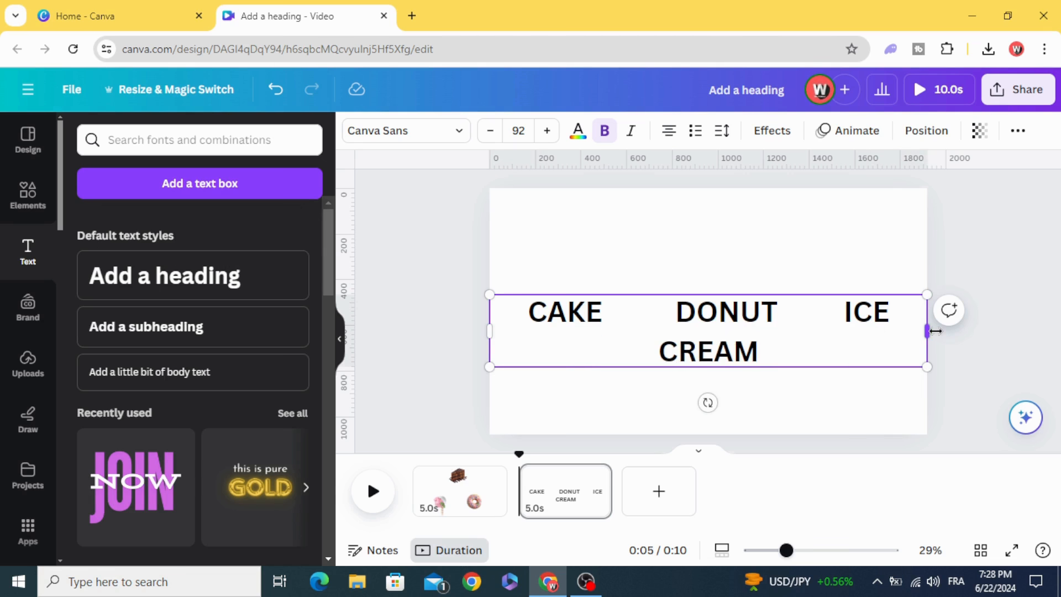
Step: Widen the heading's text box so the text fits on one line and set its font to Anton
{"action": "left_click_drag", "start_coordinate": [935, 331], "coordinate": [990, 330]}
{"action": "left_click", "coordinate": [399, 293]}
{"action": "left_click", "coordinate": [484, 309]}
{"action": "left_click", "coordinate": [403, 130]}
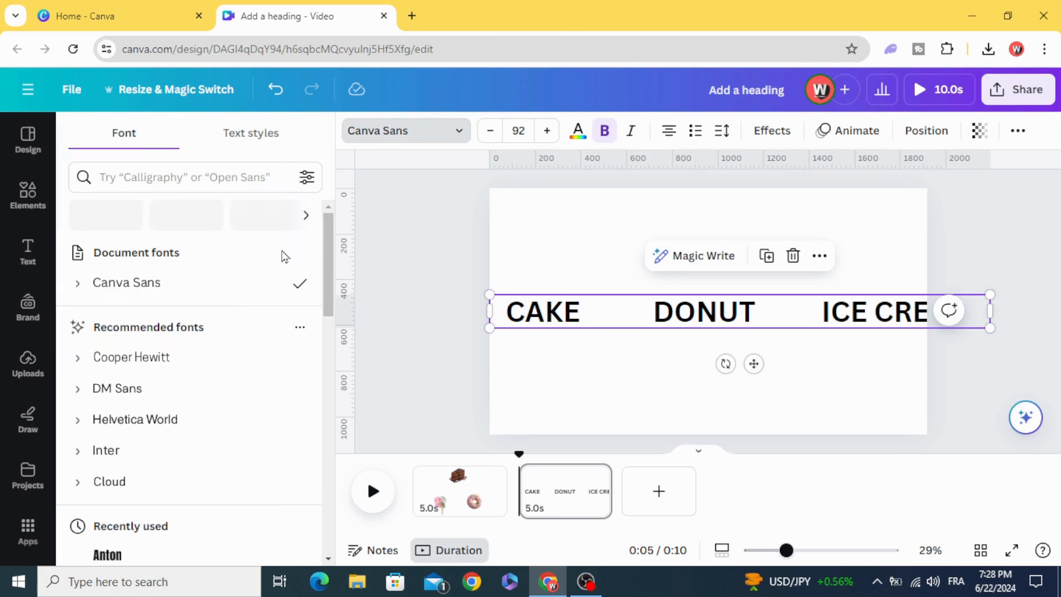
{"action": "scroll", "coordinate": [236, 315], "scroll_direction": "down", "scroll_amount": 3}
{"action": "left_click", "coordinate": [181, 400]}
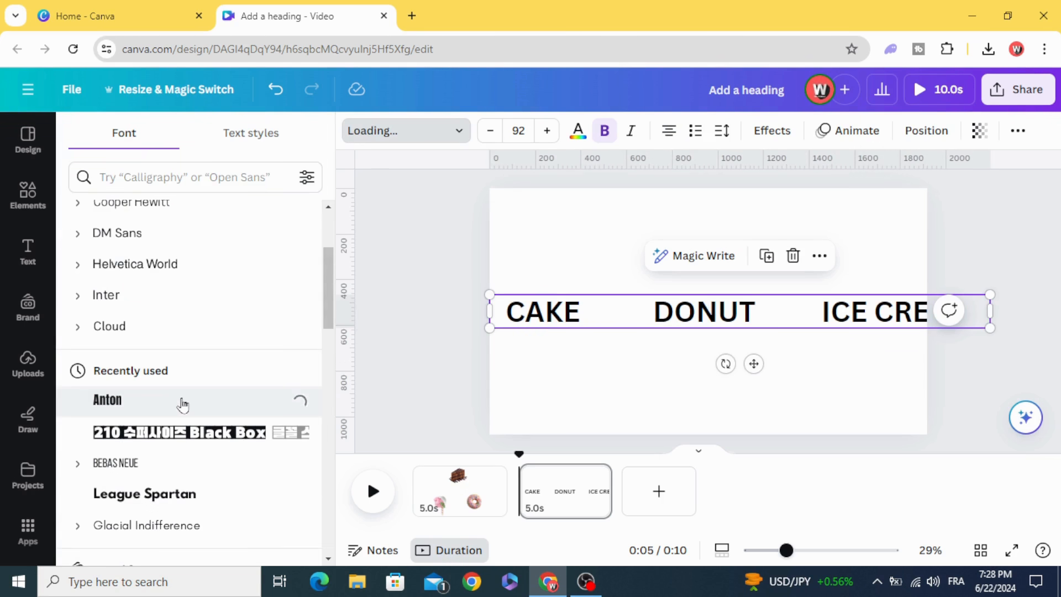
Step: Scale the heading up to font size 548 and position it so only the word CAKE fills the page
{"action": "left_click", "coordinate": [465, 285]}
{"action": "left_click_drag", "start_coordinate": [489, 295], "coordinate": [317, 265]}
{"action": "left_click_drag", "start_coordinate": [443, 298], "coordinate": [789, 341]}
{"action": "left_click_drag", "start_coordinate": [659, 327], "coordinate": [275, 184]}
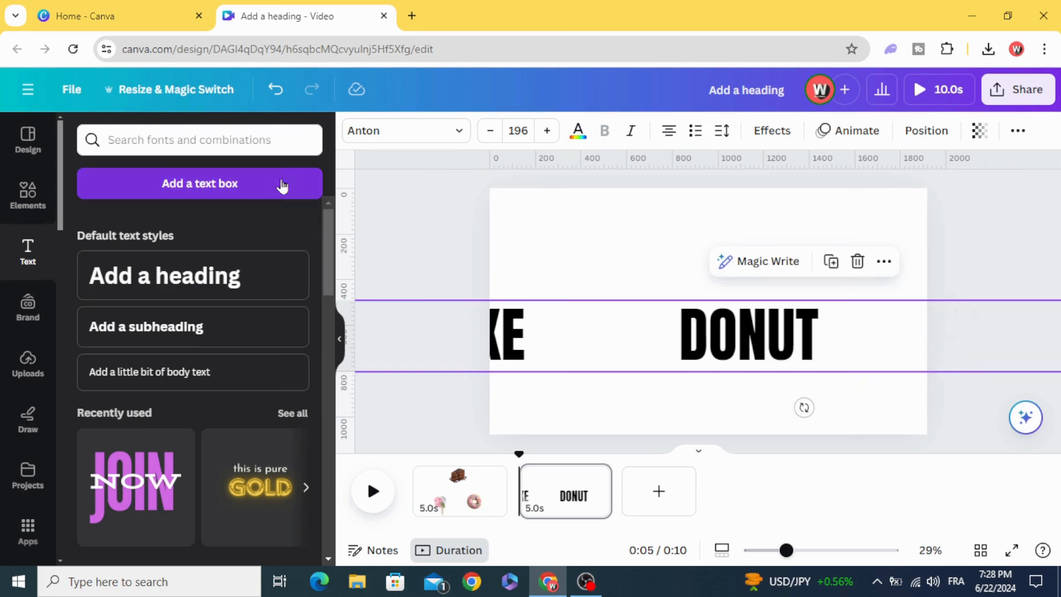
{"action": "left_click_drag", "start_coordinate": [561, 345], "coordinate": [930, 355]}
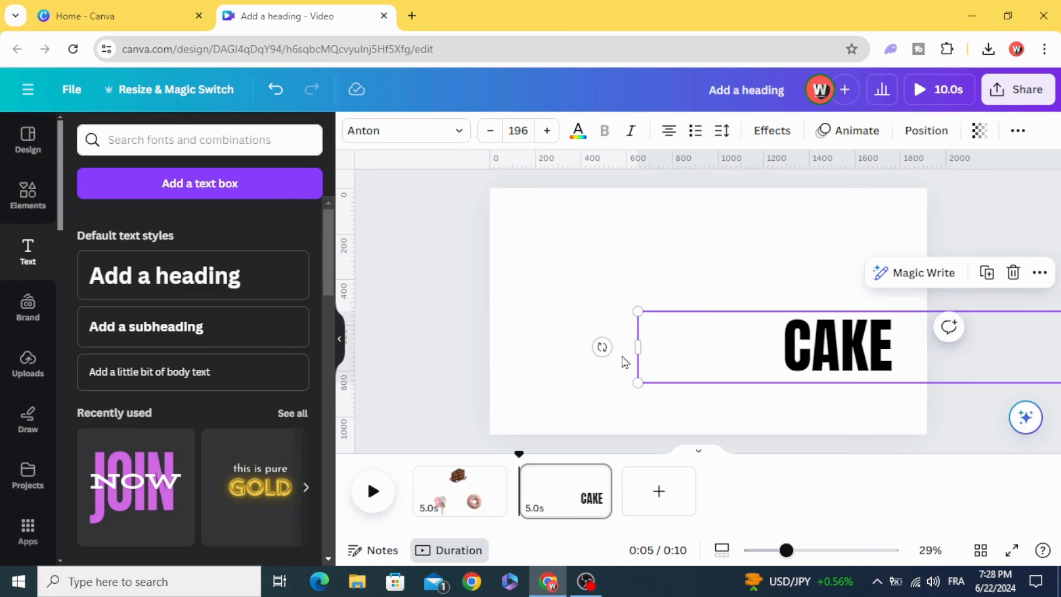
{"action": "left_click_drag", "start_coordinate": [637, 311], "coordinate": [28, 134]}
{"action": "left_click_drag", "start_coordinate": [478, 299], "coordinate": [785, 296]}
{"action": "left_click_drag", "start_coordinate": [558, 310], "coordinate": [852, 346]}
{"action": "left_click_drag", "start_coordinate": [606, 302], "coordinate": [24, 157]}
{"action": "left_click_drag", "start_coordinate": [579, 356], "coordinate": [880, 352]}
{"action": "left_click_drag", "start_coordinate": [758, 351], "coordinate": [1011, 358]}
{"action": "left_click_drag", "start_coordinate": [587, 316], "coordinate": [691, 330]}
{"action": "left_click_drag", "start_coordinate": [655, 287], "coordinate": [6, 244]}
{"action": "left_click_drag", "start_coordinate": [553, 360], "coordinate": [628, 315]}
Step: Copy the enlarged heading onto the first page with the desserts, with the word CAKE across the page's upper part
{"action": "right_click", "coordinate": [634, 276]}
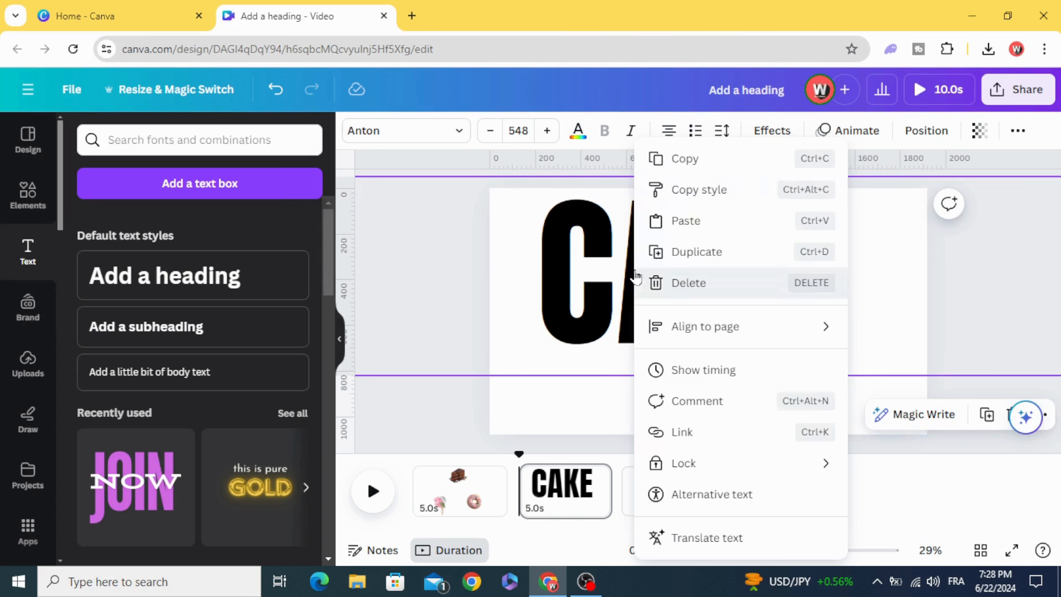
{"action": "left_click", "coordinate": [690, 161]}
{"action": "left_click", "coordinate": [489, 492]}
{"action": "left_click", "coordinate": [608, 280]}
{"action": "right_click", "coordinate": [610, 281]}
{"action": "left_click", "coordinate": [660, 251]}
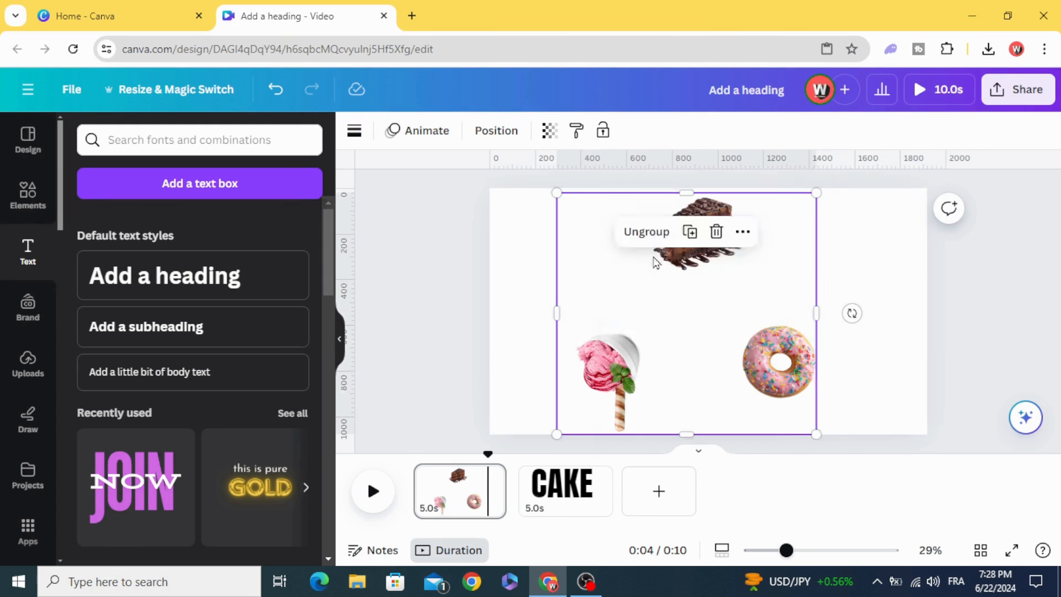
{"action": "left_click_drag", "start_coordinate": [704, 293], "coordinate": [567, 294]}
Step: Send the heading to the back, behind the dessert group
{"action": "right_click", "coordinate": [621, 265]}
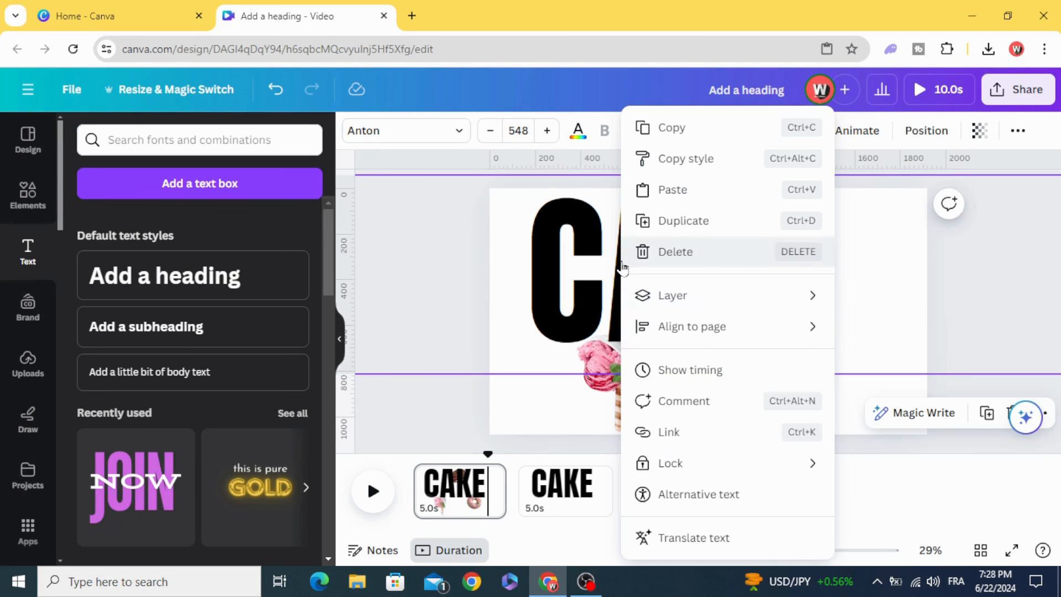
{"action": "mouse_move", "coordinate": [795, 291]}
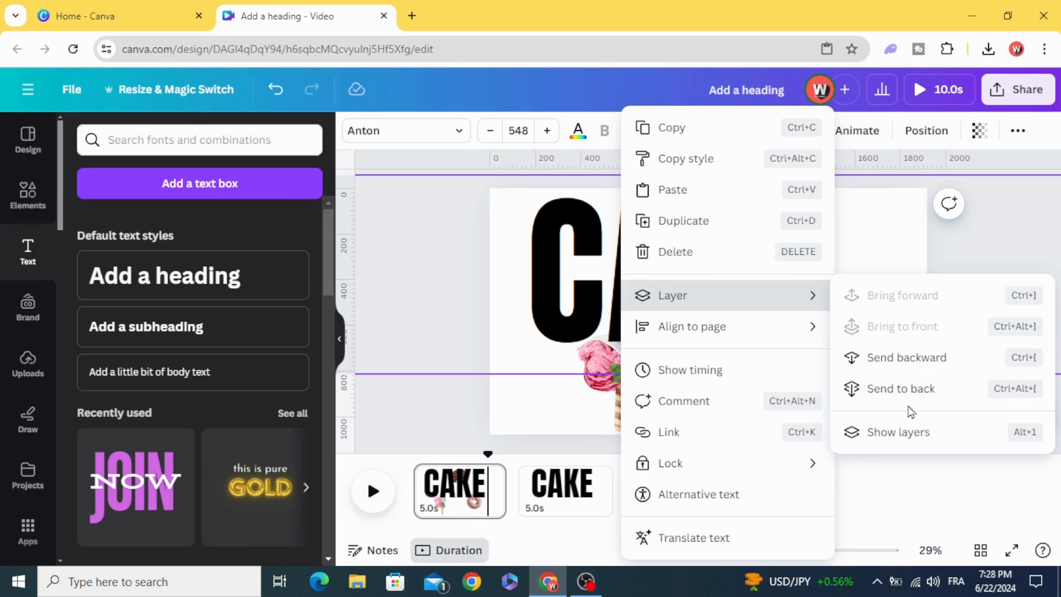
{"action": "left_click", "coordinate": [917, 393]}
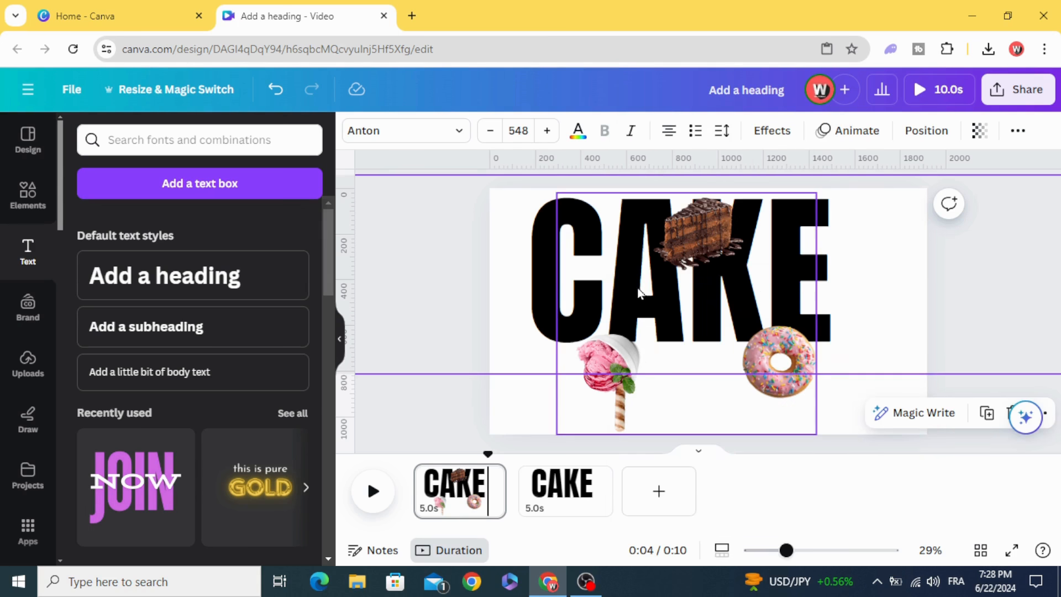
Step: Enlarge and move the dessert group until only the cake slice shows, large and centred in front of the word CAKE
{"action": "left_click", "coordinate": [673, 239]}
{"action": "left_click_drag", "start_coordinate": [673, 239], "coordinate": [769, 326]}
{"action": "left_click_drag", "start_coordinate": [644, 275], "coordinate": [450, 198]}
{"action": "left_click_drag", "start_coordinate": [605, 274], "coordinate": [756, 421]}
{"action": "left_click_drag", "start_coordinate": [641, 270], "coordinate": [666, 330]}
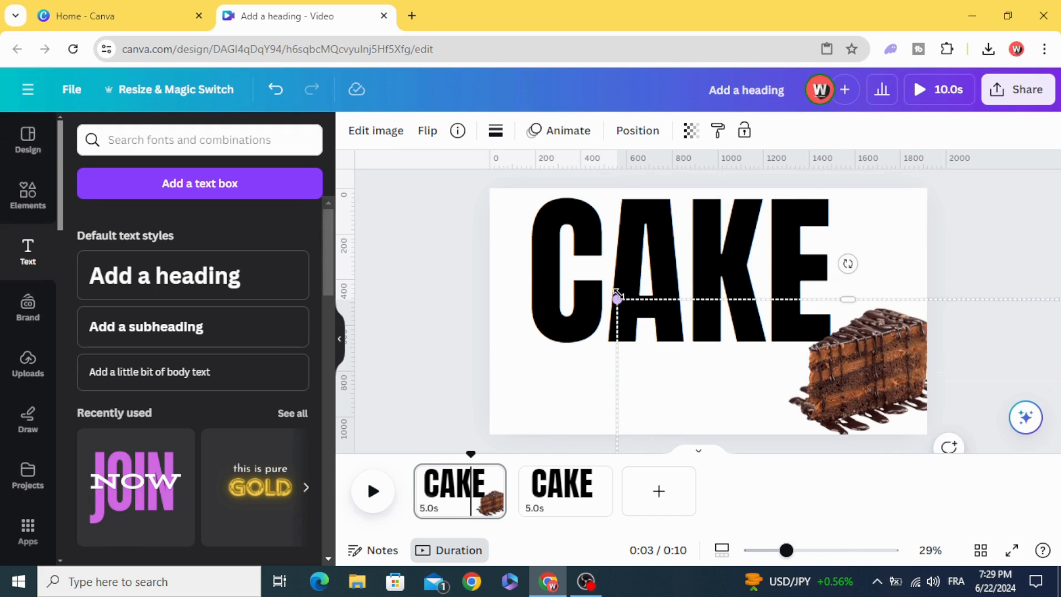
{"action": "left_click_drag", "start_coordinate": [618, 300], "coordinate": [284, 182]}
{"action": "left_click_drag", "start_coordinate": [596, 217], "coordinate": [602, 400]}
{"action": "left_click_drag", "start_coordinate": [667, 277], "coordinate": [659, 307]}
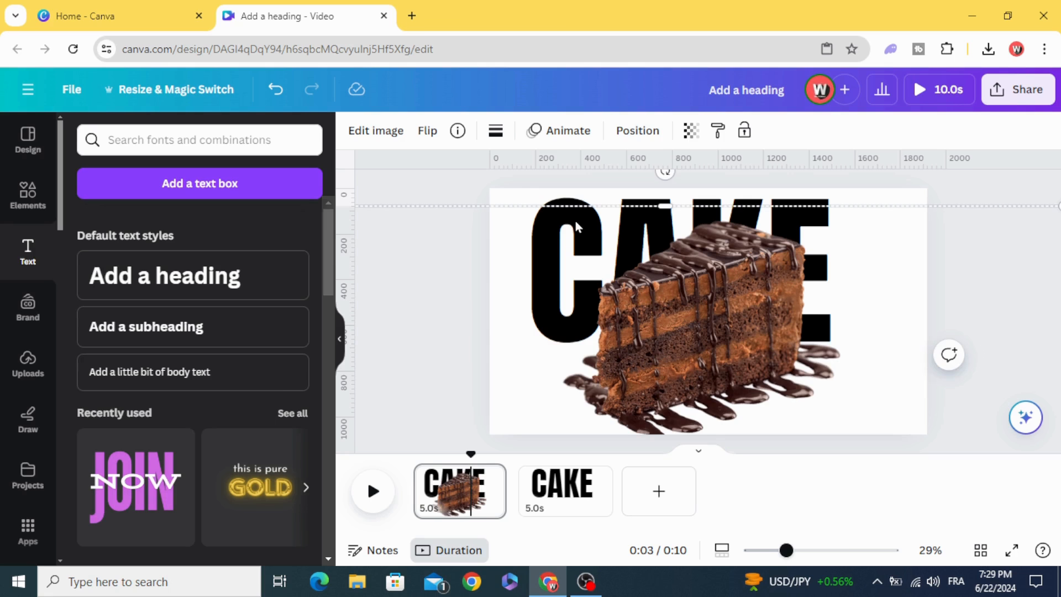
Step: Set the first page's background to the solid turquoise colour #5ce1e6 through the layer list
{"action": "left_click", "coordinate": [871, 200]}
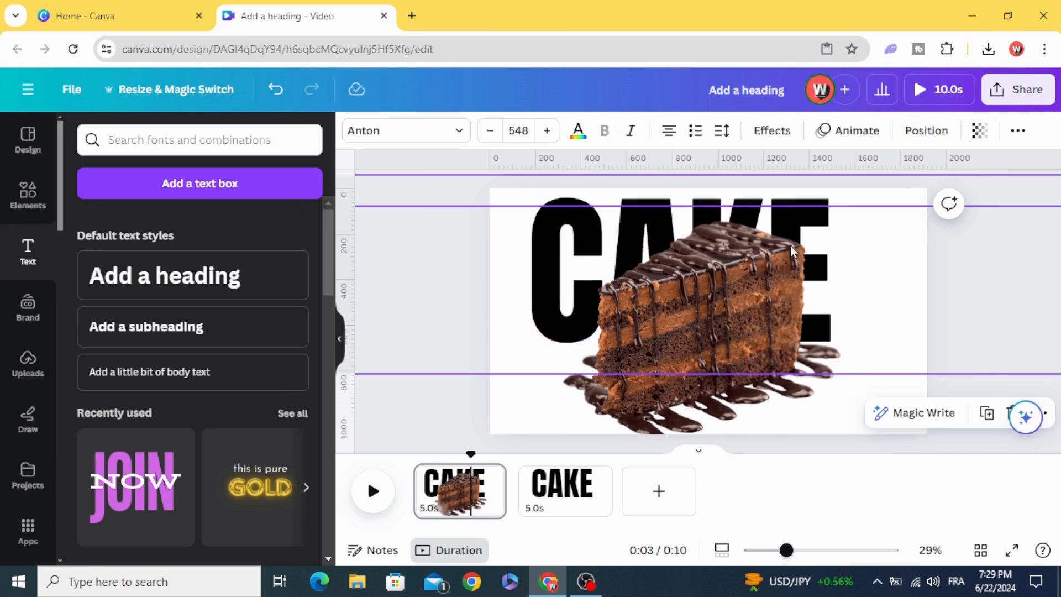
{"action": "right_click", "coordinate": [772, 231]}
{"action": "right_click", "coordinate": [539, 229]}
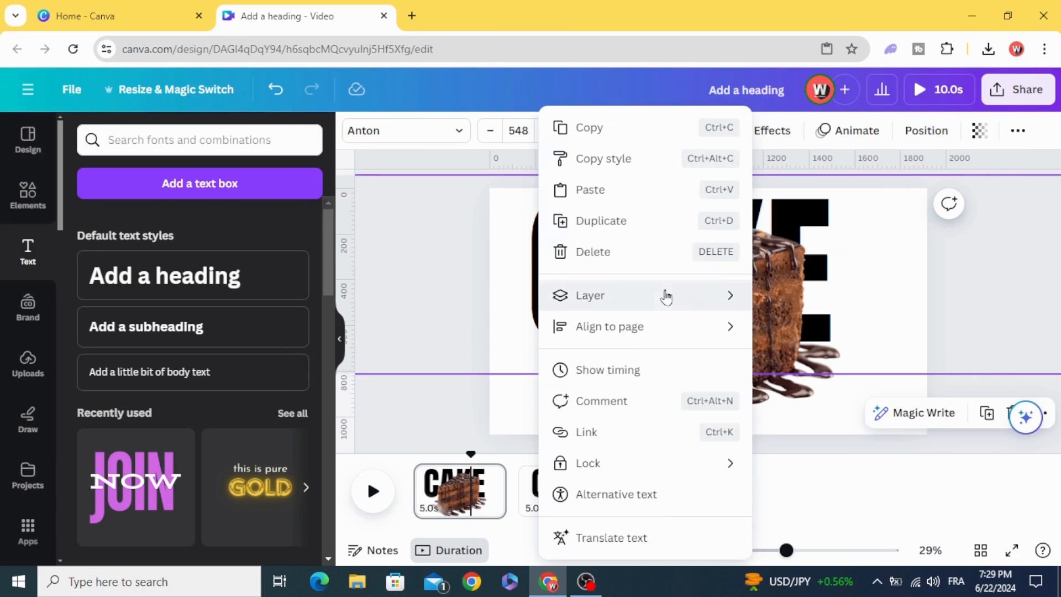
{"action": "mouse_move", "coordinate": [663, 296]}
{"action": "left_click", "coordinate": [827, 434]}
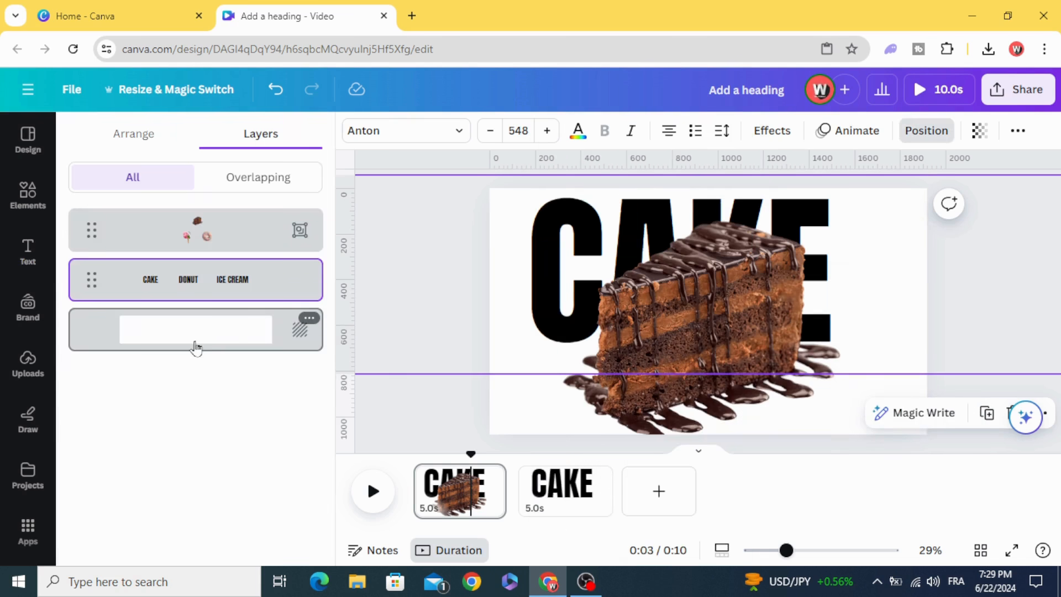
{"action": "left_click", "coordinate": [235, 336]}
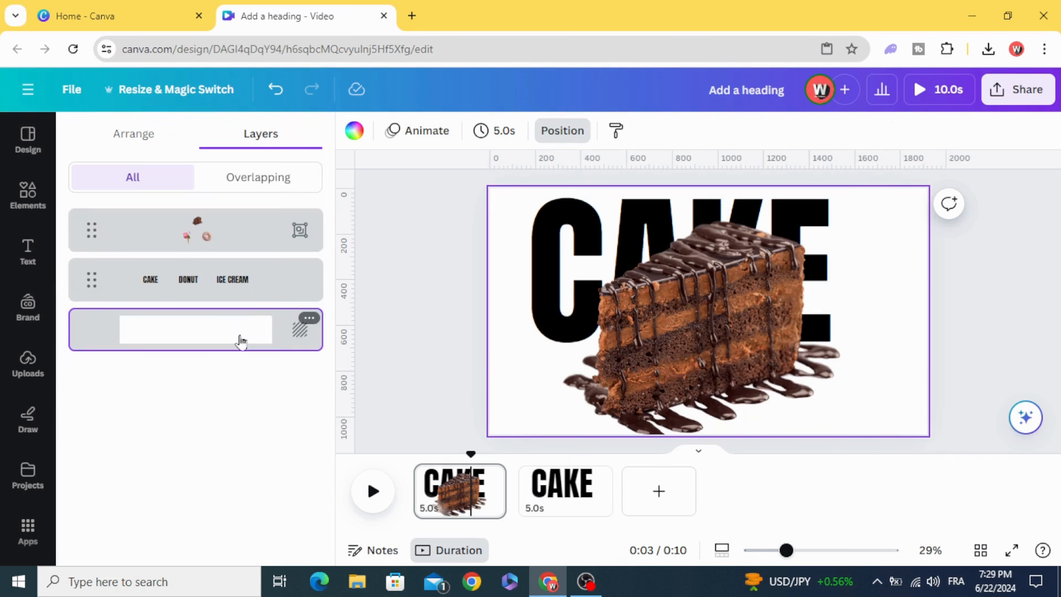
{"action": "left_click", "coordinate": [352, 139]}
{"action": "scroll", "coordinate": [125, 279], "scroll_direction": "down", "scroll_amount": 5}
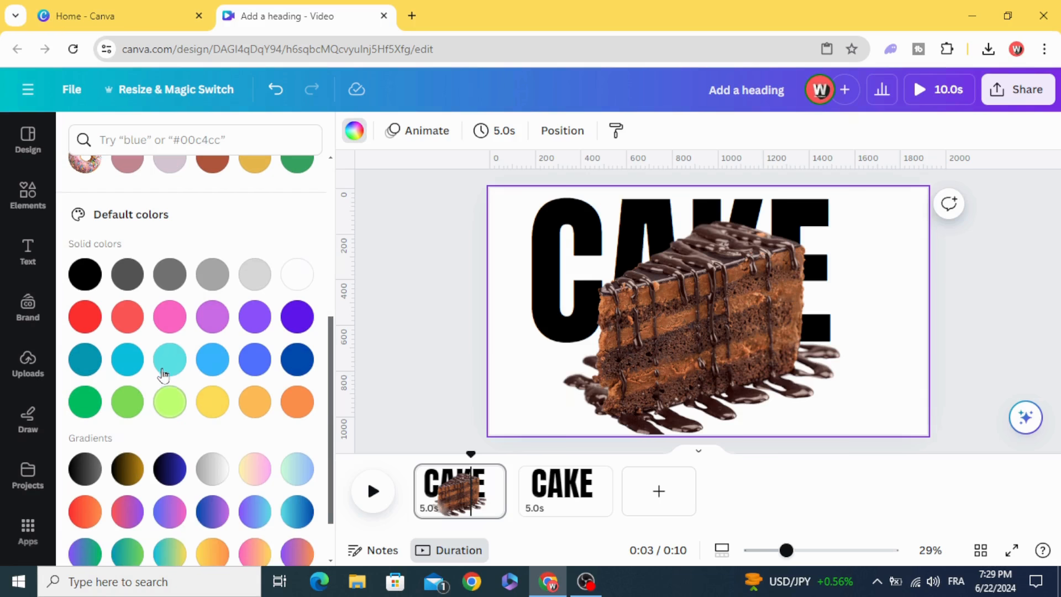
{"action": "left_click", "coordinate": [169, 359]}
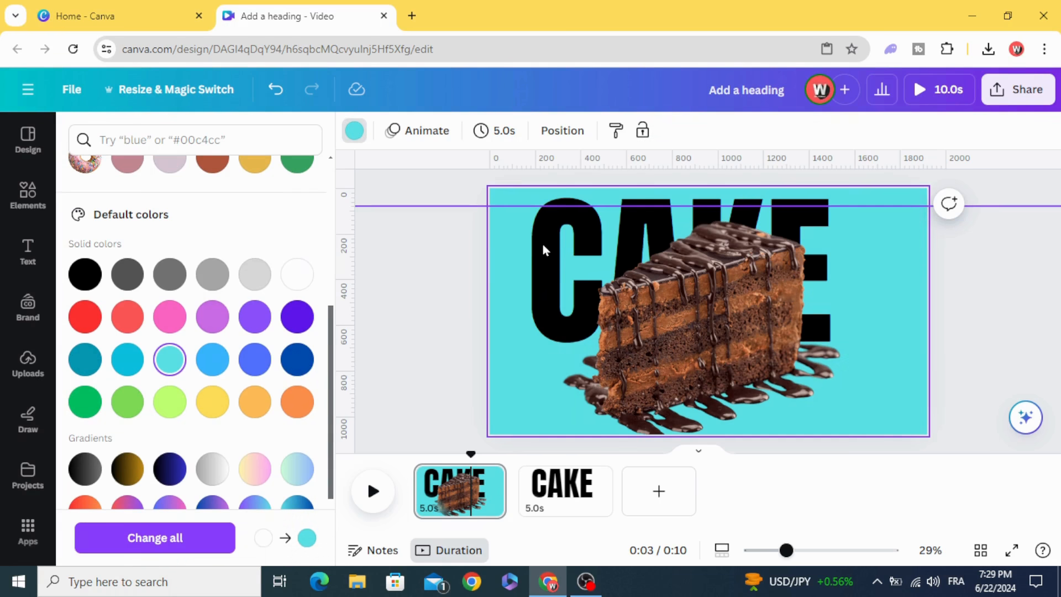
Step: Select the heading layer behind the cake and set its text colour to the background's turquoise, #5ce1e6
{"action": "left_click", "coordinate": [542, 241]}
{"action": "right_click", "coordinate": [543, 241]}
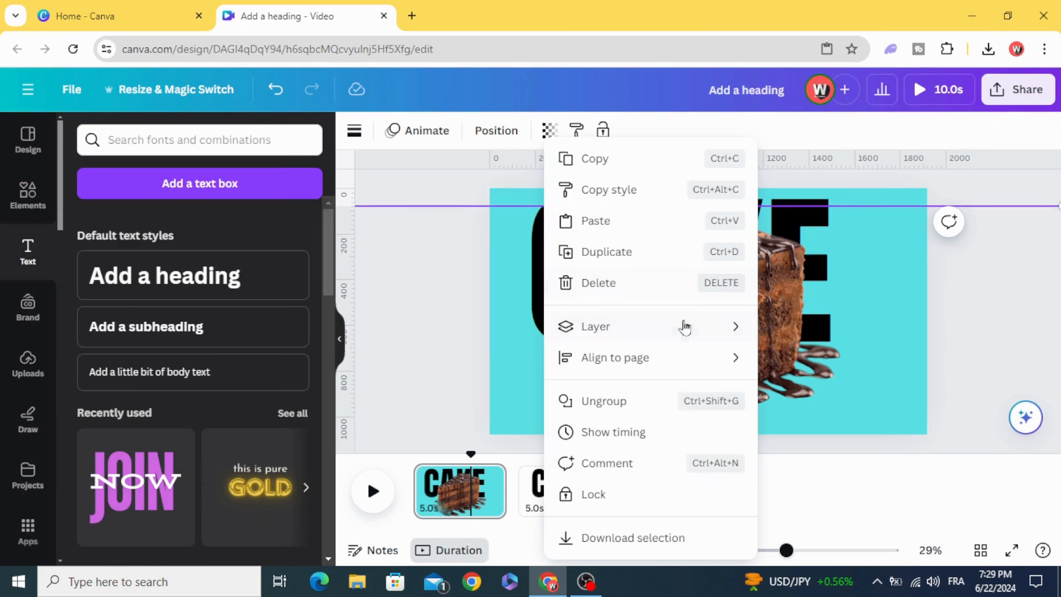
{"action": "mouse_move", "coordinate": [701, 331]}
{"action": "left_click", "coordinate": [827, 460]}
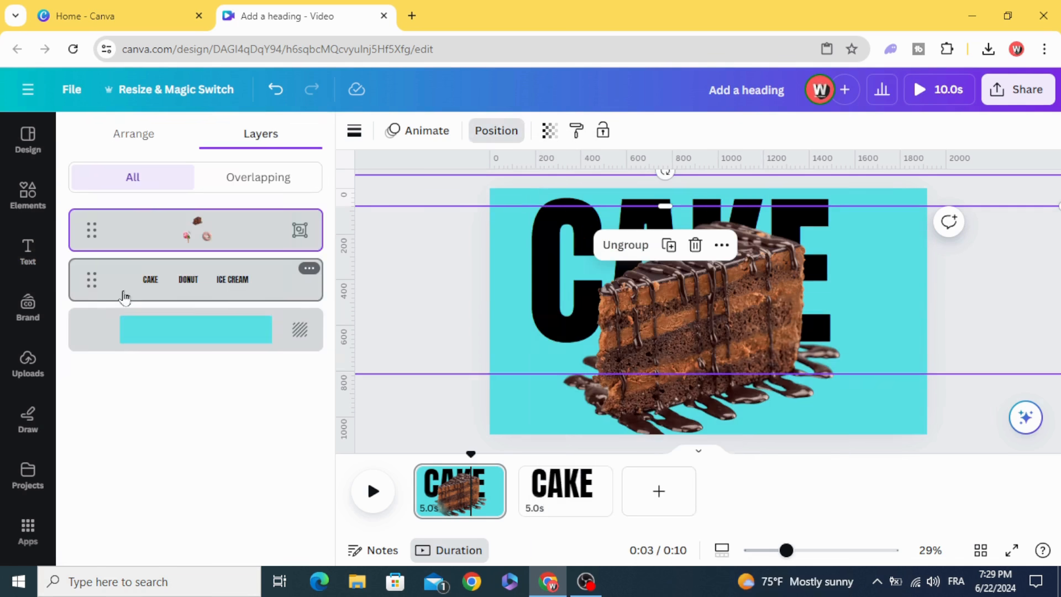
{"action": "left_click", "coordinate": [139, 279]}
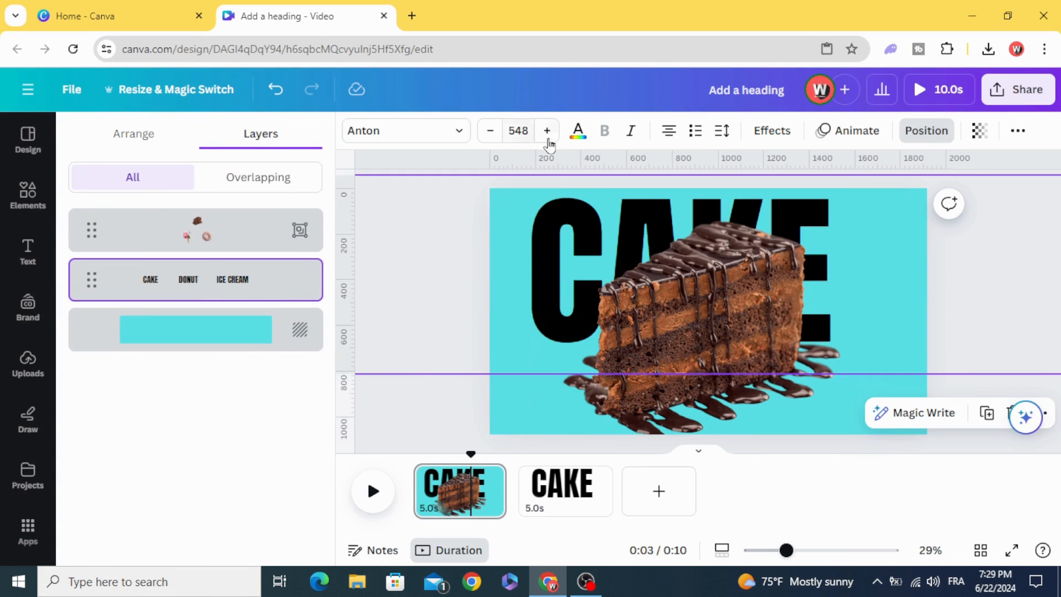
{"action": "left_click", "coordinate": [578, 133]}
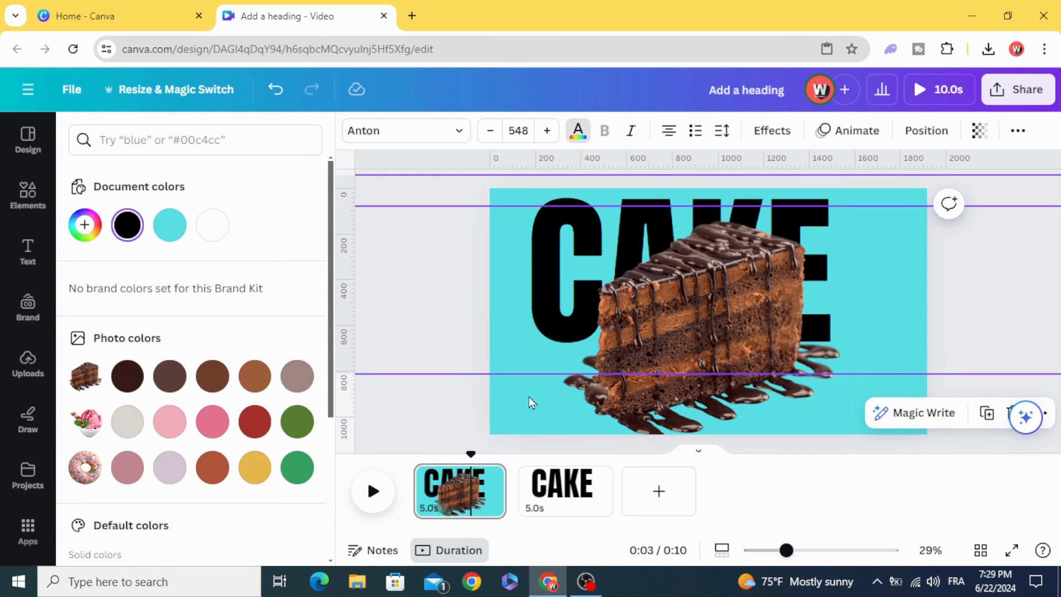
{"action": "left_click", "coordinate": [167, 232]}
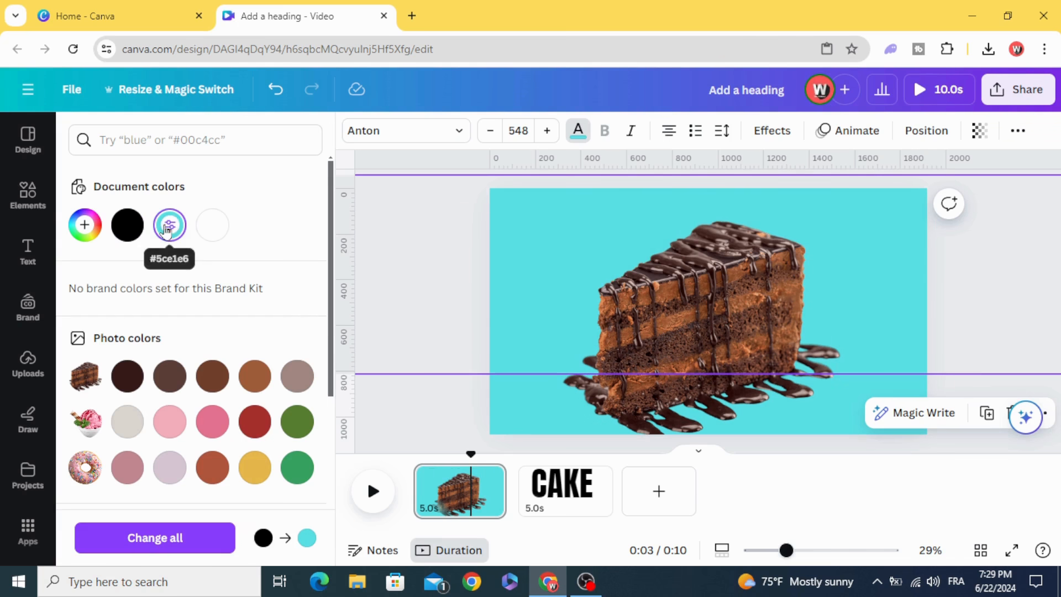
Step: Apply the Lift effect to the CAKE heading, raise its intensity slightly, and shift the heading so CAKE sits centred behind the slice
{"action": "left_click", "coordinate": [772, 133]}
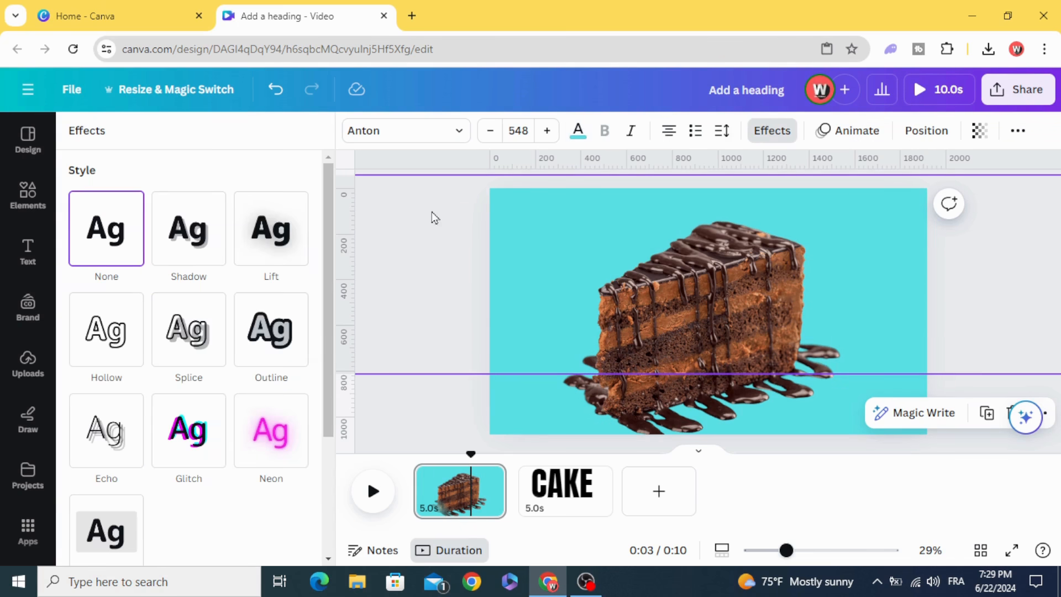
{"action": "left_click", "coordinate": [264, 235]}
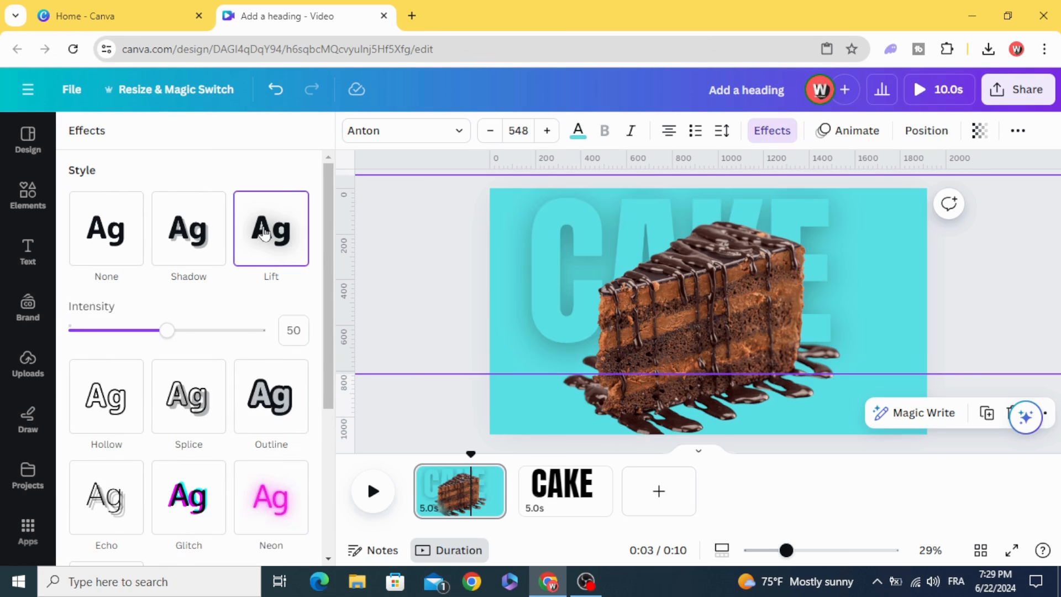
{"action": "left_click_drag", "start_coordinate": [166, 331], "coordinate": [182, 334]}
{"action": "left_click", "coordinate": [410, 398]}
{"action": "mouse_move", "coordinate": [529, 290]}
{"action": "left_mouse_down"}
{"action": "mouse_move", "coordinate": [559, 289]}
{"action": "mouse_move", "coordinate": [549, 291]}
{"action": "left_mouse_up"}
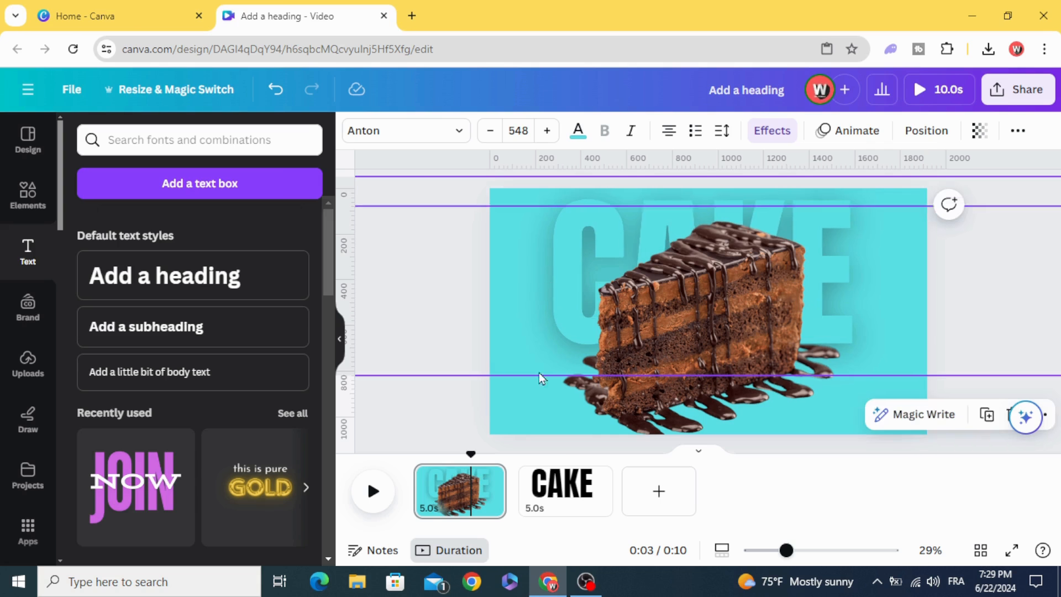
Step: Delete the second page with the black CAKE text and duplicate the turquoise cake page
{"action": "left_click", "coordinate": [595, 476]}
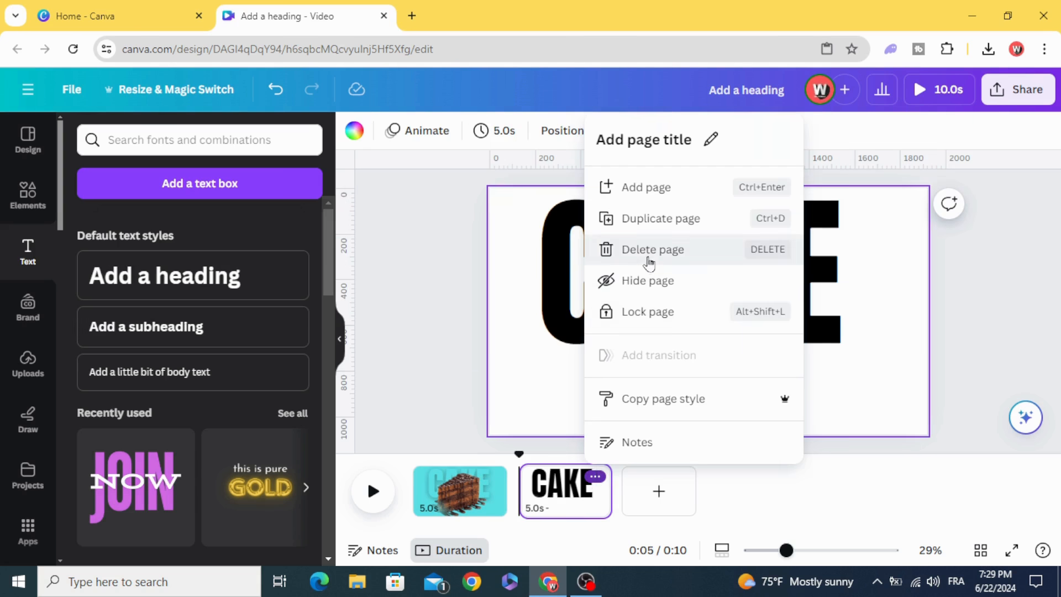
{"action": "left_click", "coordinate": [614, 249]}
{"action": "left_click", "coordinate": [489, 477]}
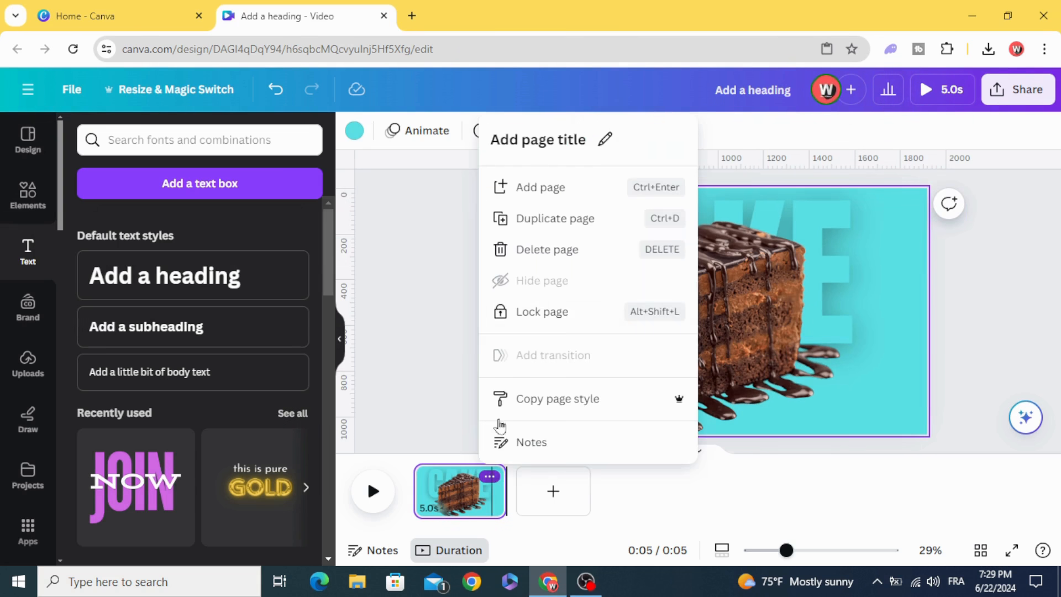
{"action": "left_click", "coordinate": [541, 218]}
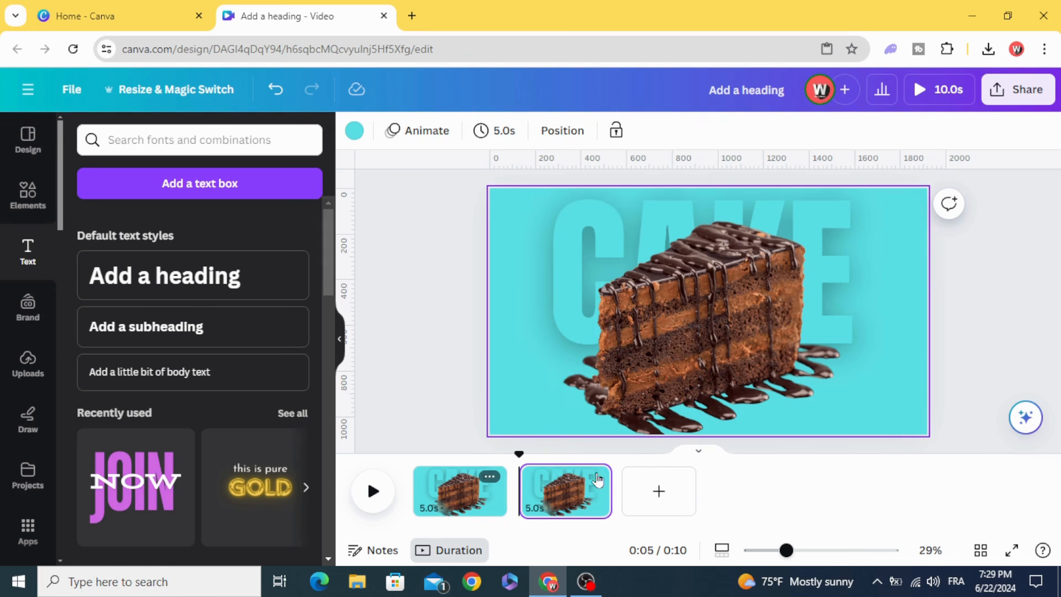
Step: On the second page, rotate and move the dessert group until only the donut shows, centred on the page
{"action": "left_click", "coordinate": [672, 328]}
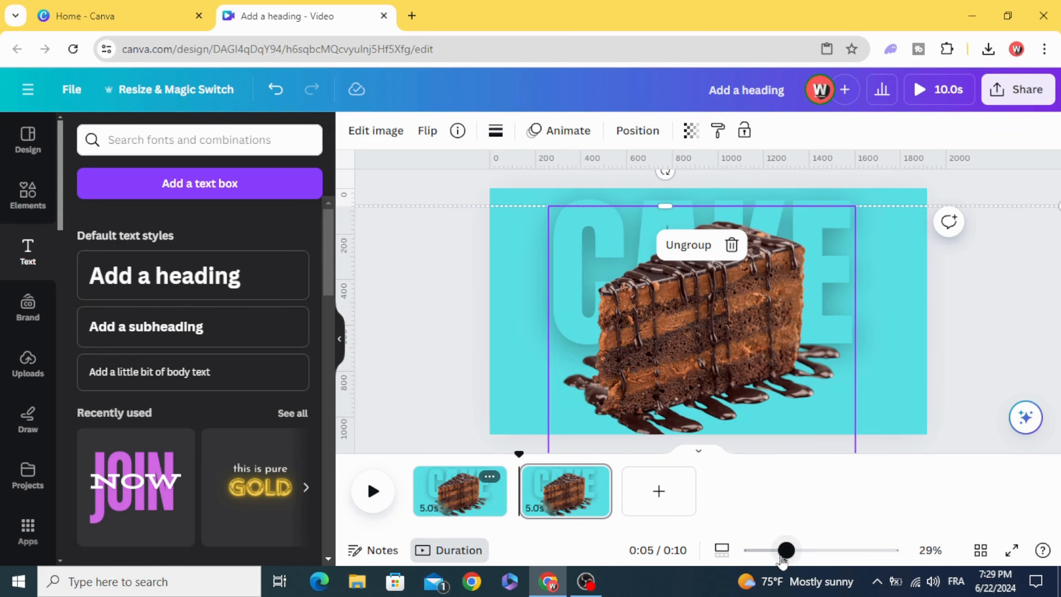
{"action": "left_click_drag", "start_coordinate": [785, 557], "coordinate": [757, 556]}
{"action": "left_click_drag", "start_coordinate": [910, 435], "coordinate": [640, 263]}
{"action": "left_click_drag", "start_coordinate": [722, 306], "coordinate": [712, 332]}
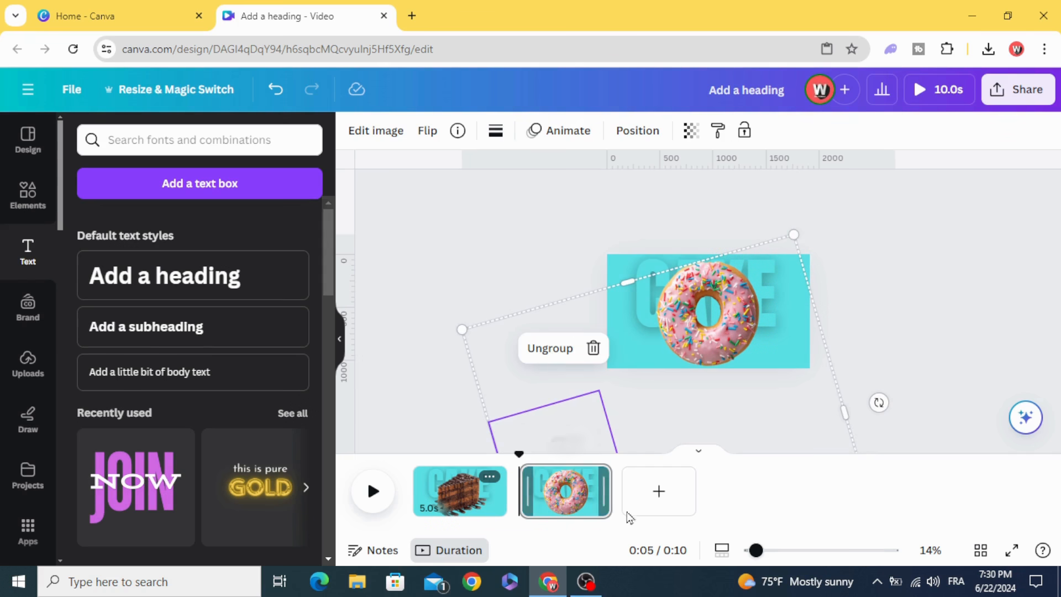
Step: Select the heading through the layer list and move it until DONUT is centred behind the donut
{"action": "right_click", "coordinate": [681, 308]}
{"action": "mouse_move", "coordinate": [825, 299]}
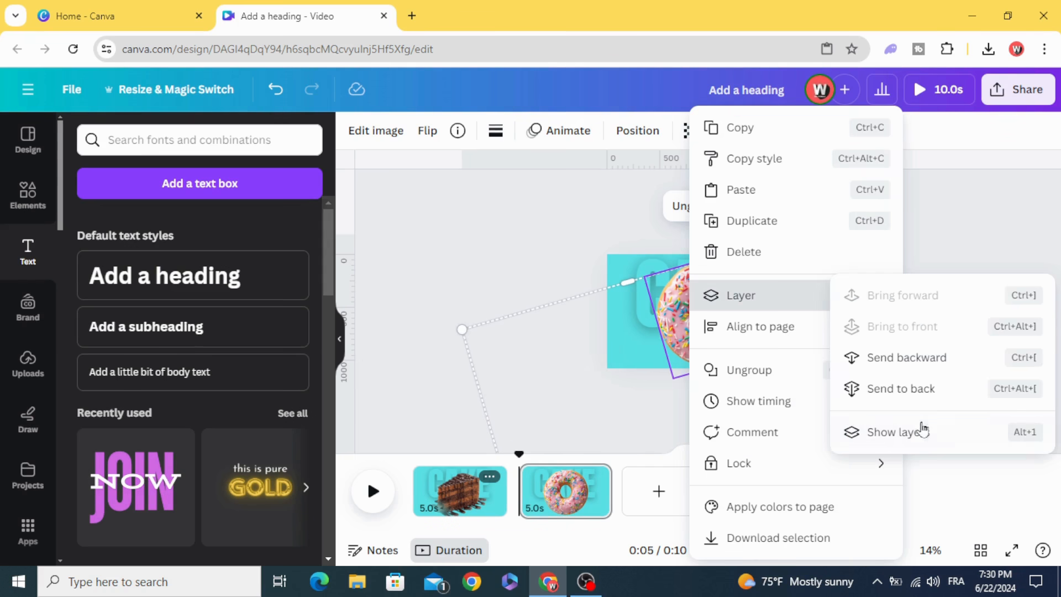
{"action": "left_click", "coordinate": [898, 432]}
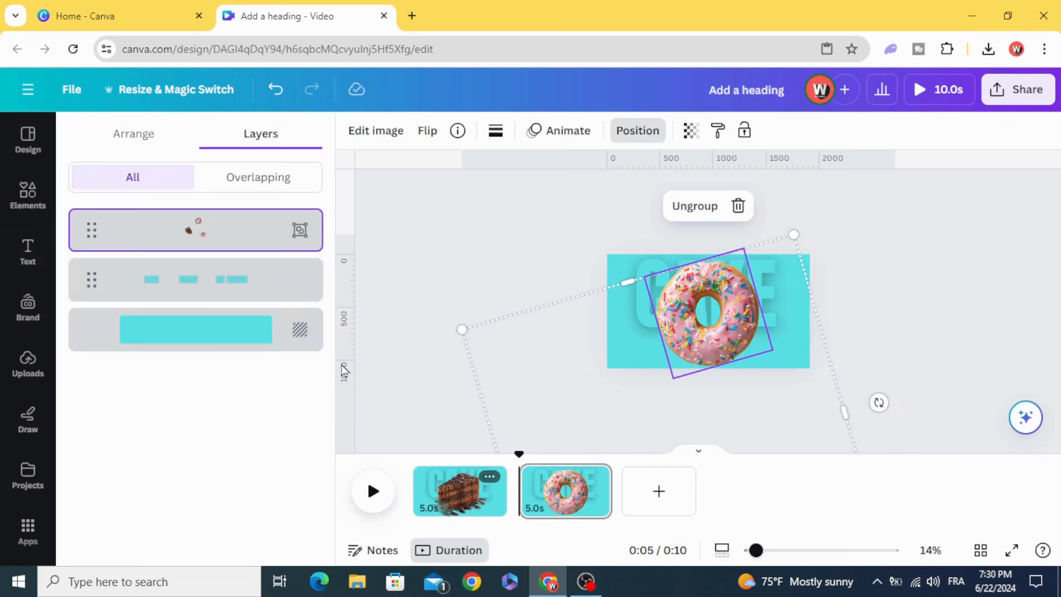
{"action": "left_click", "coordinate": [208, 286]}
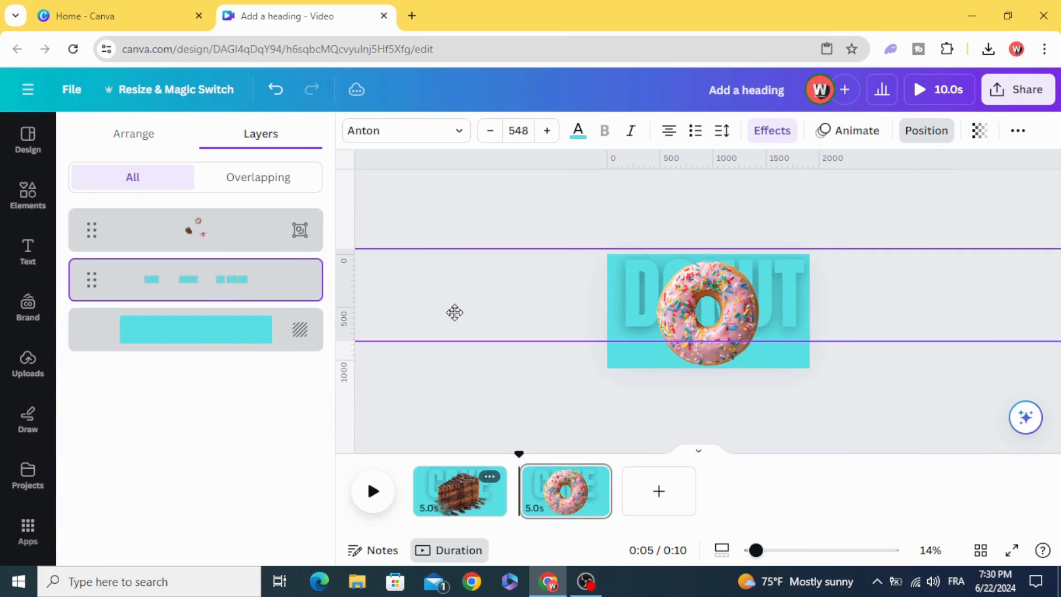
Step: Set the donut page's background to the solid yellow colour #FFDE00
{"action": "left_click", "coordinate": [230, 337]}
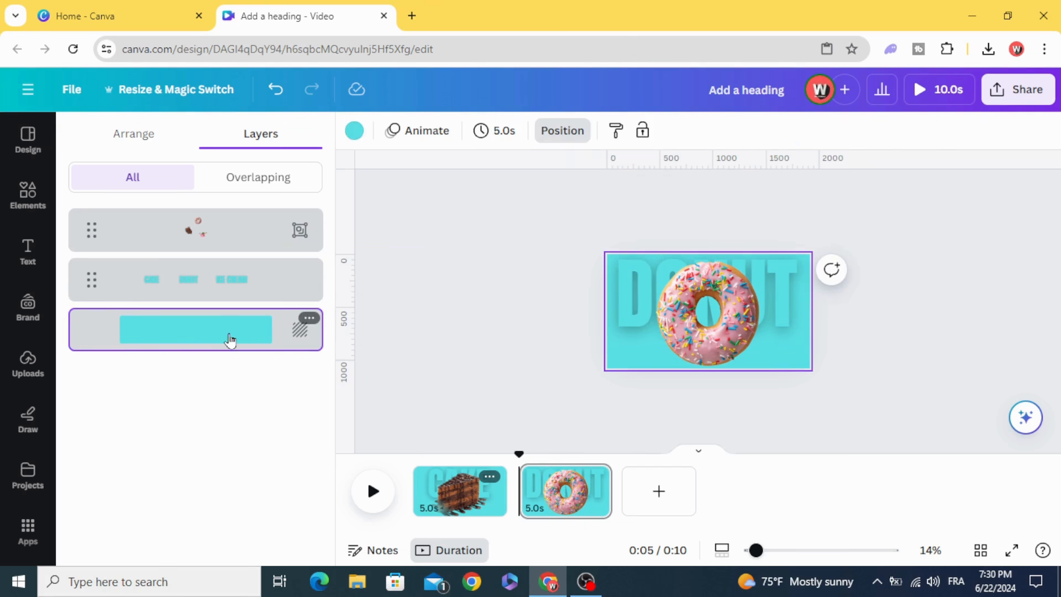
{"action": "left_click", "coordinate": [349, 133]}
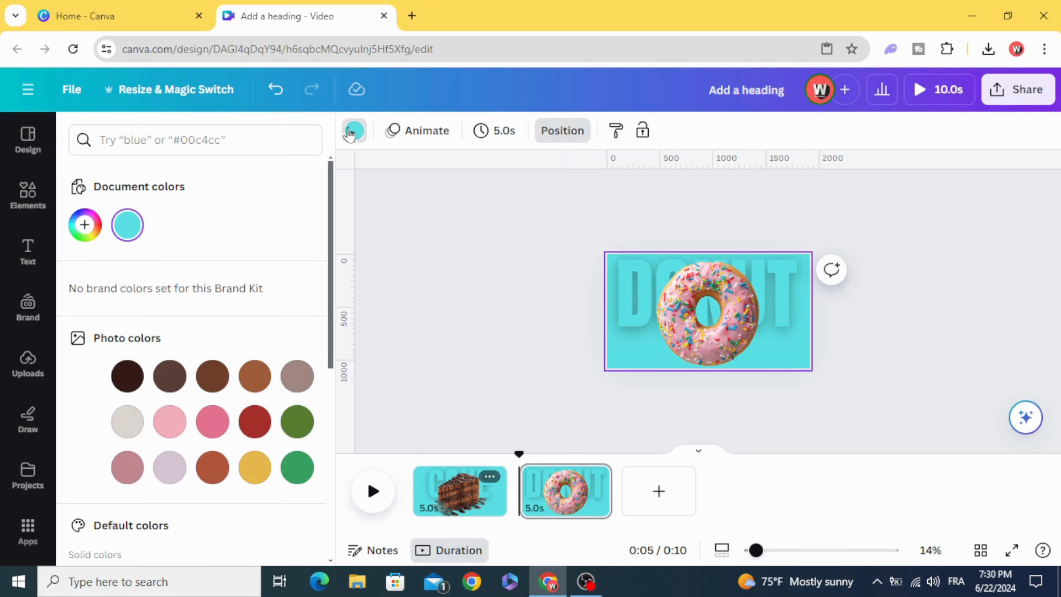
{"action": "left_click", "coordinate": [88, 227]}
{"action": "left_click", "coordinate": [116, 396]}
{"action": "left_click_drag", "start_coordinate": [208, 303], "coordinate": [374, 300]}
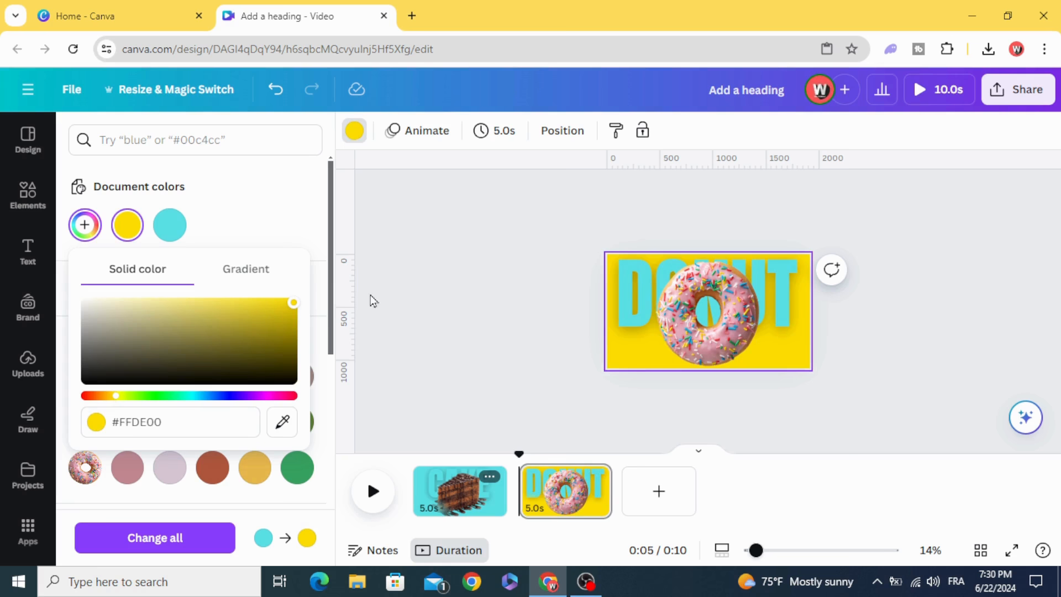
Step: Set the DONUT heading's text colour to the background's yellow
{"action": "left_click", "coordinate": [622, 299]}
{"action": "left_click", "coordinate": [629, 279]}
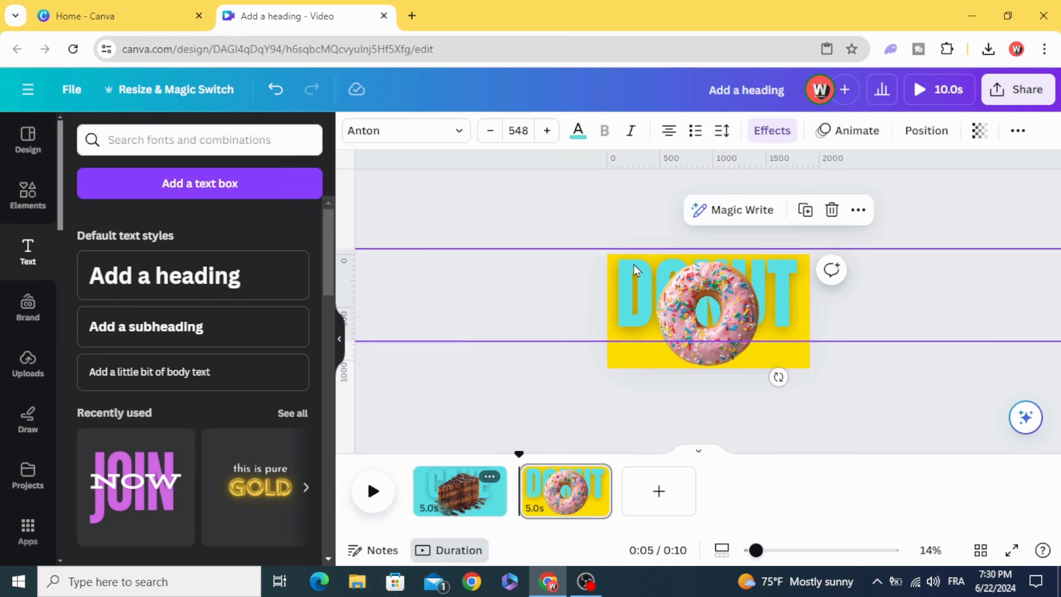
{"action": "left_click", "coordinate": [576, 133]}
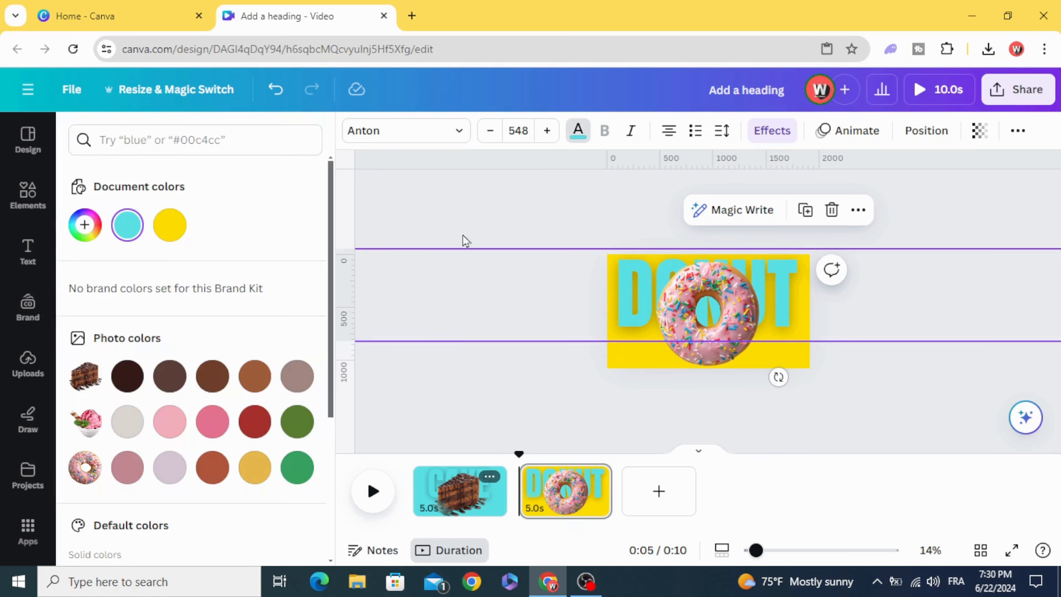
{"action": "left_click", "coordinate": [172, 226]}
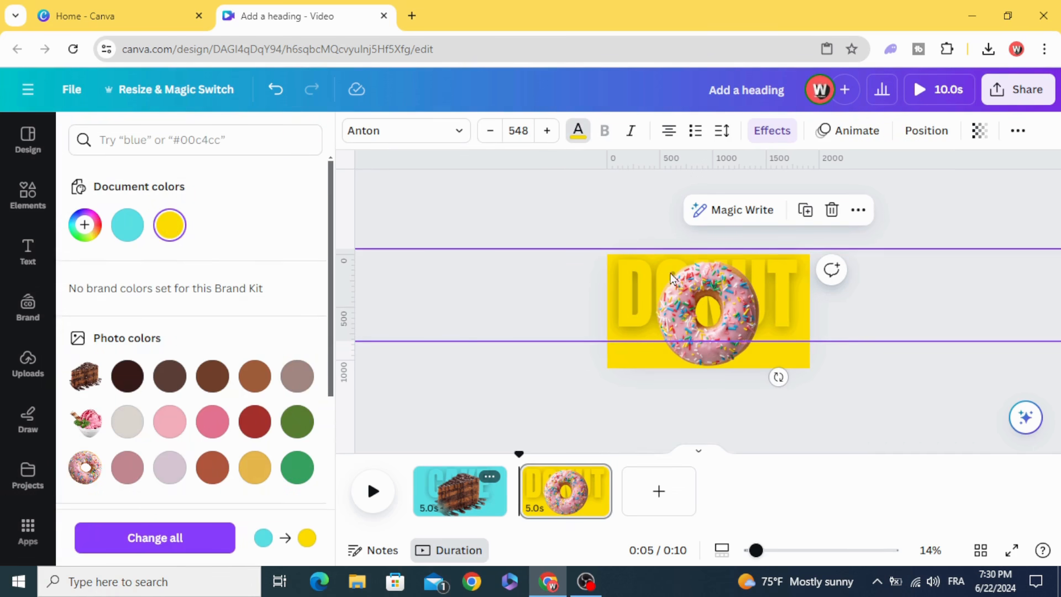
{"action": "left_click", "coordinate": [555, 215]}
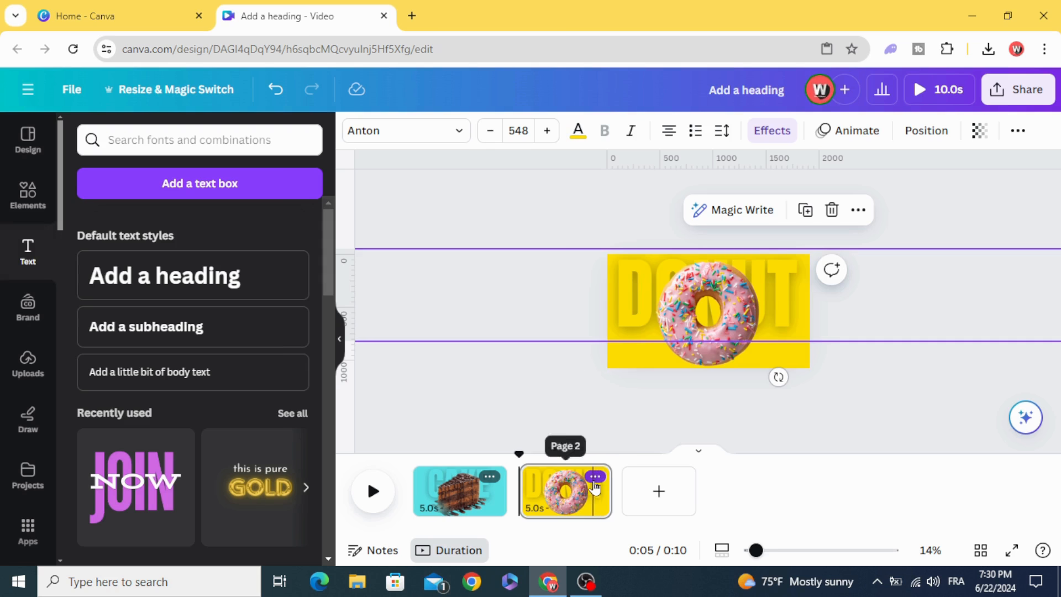
Step: Duplicate the donut page and rotate the dessert group on the copy until the ice cream bowl shows
{"action": "left_click", "coordinate": [594, 484]}
{"action": "left_click", "coordinate": [661, 230]}
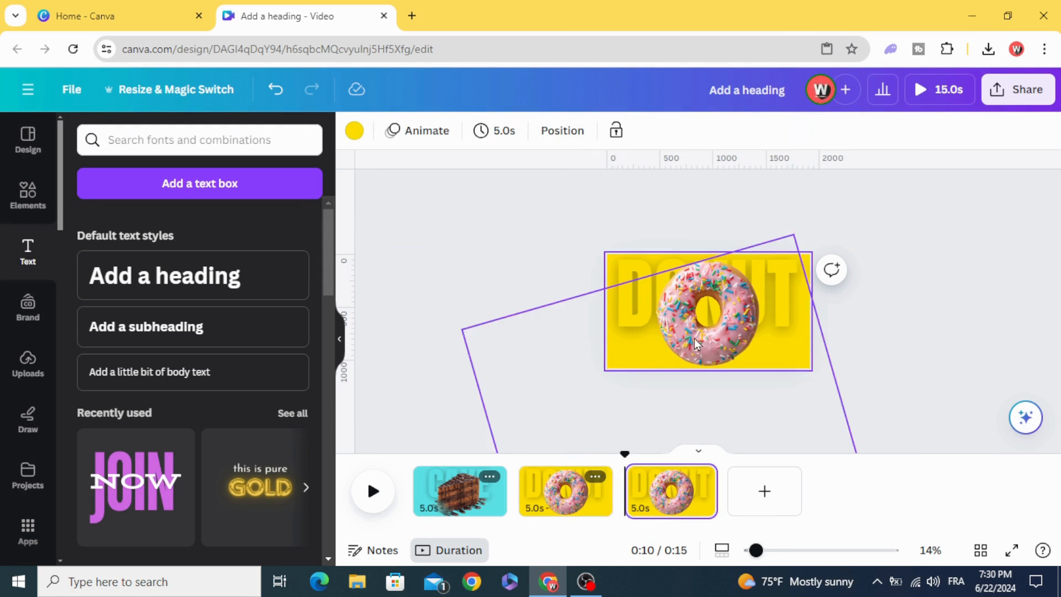
{"action": "left_click", "coordinate": [697, 344]}
{"action": "left_click_drag", "start_coordinate": [876, 403], "coordinate": [461, 266]}
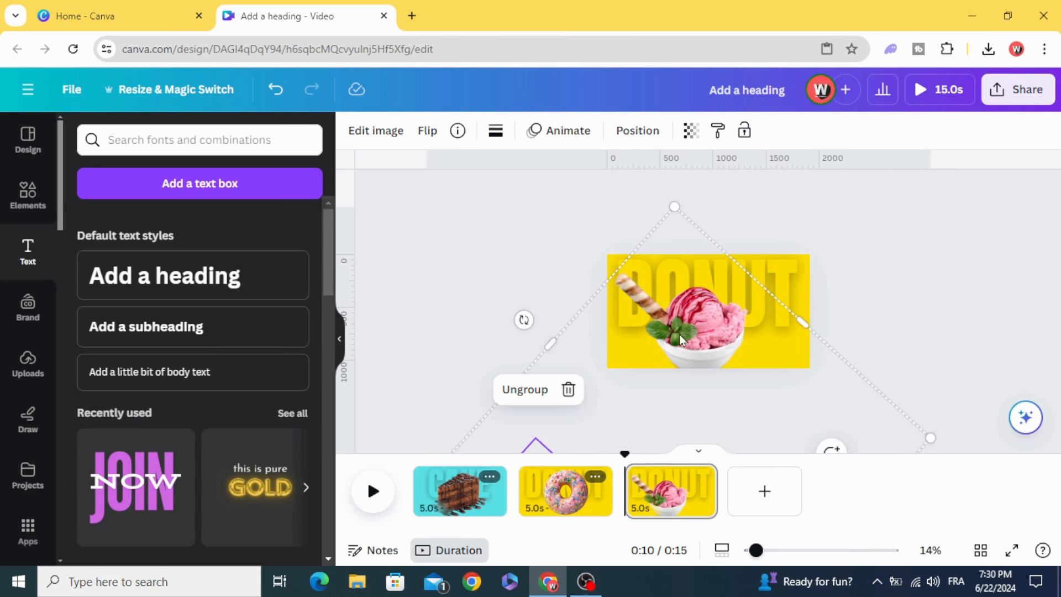
Step: Select the heading through the layer list, then move and shrink it to about size 333 so ICE CREAM fits the page width
{"action": "right_click", "coordinate": [657, 317]}
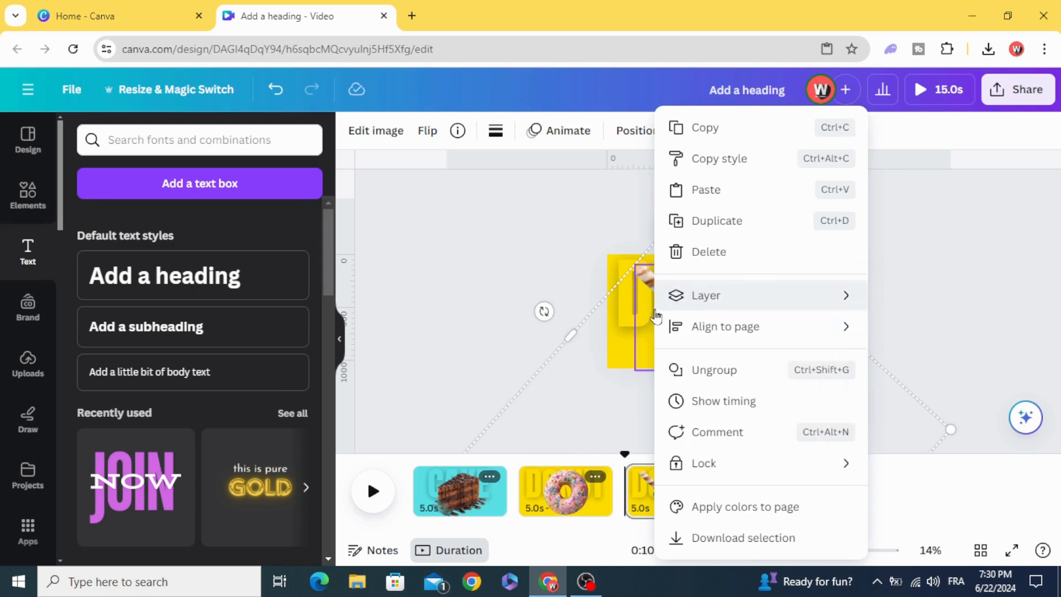
{"action": "mouse_move", "coordinate": [793, 298]}
{"action": "left_click", "coordinate": [921, 432]}
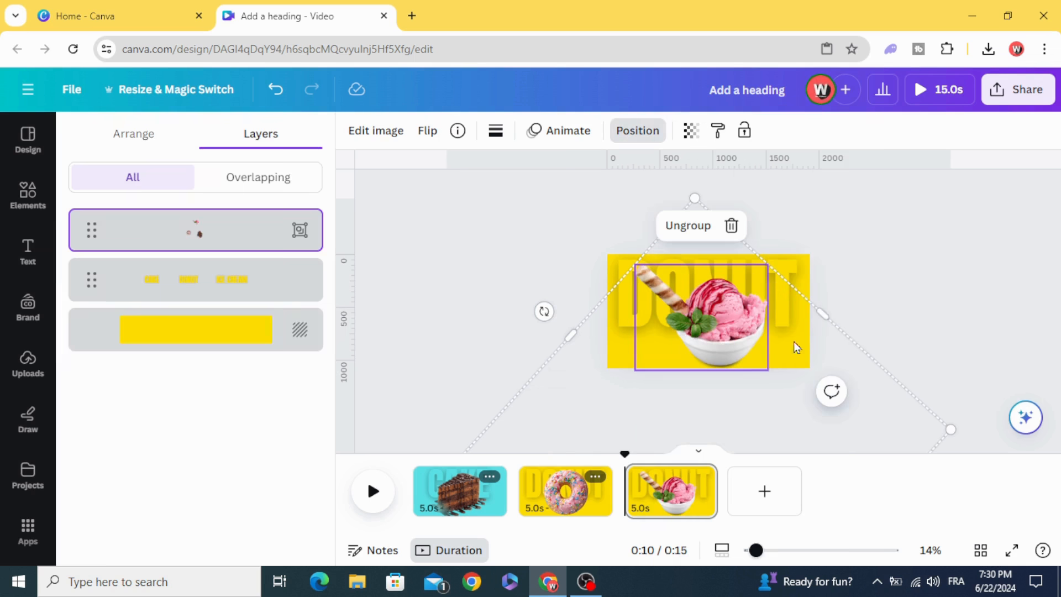
{"action": "left_click", "coordinate": [217, 282]}
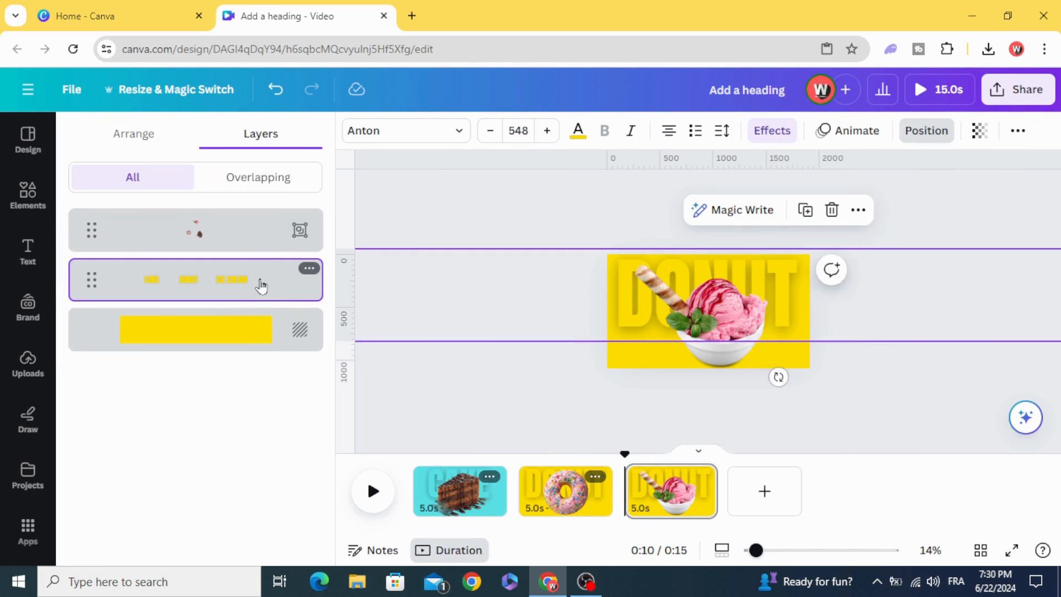
{"action": "left_click_drag", "start_coordinate": [801, 287], "coordinate": [427, 283]}
{"action": "left_click_drag", "start_coordinate": [800, 287], "coordinate": [670, 283]}
{"action": "left_click_drag", "start_coordinate": [967, 254], "coordinate": [798, 265]}
{"action": "left_click_drag", "start_coordinate": [619, 299], "coordinate": [814, 287]}
{"action": "left_click_drag", "start_coordinate": [993, 251], "coordinate": [788, 267]}
{"action": "left_click_drag", "start_coordinate": [625, 307], "coordinate": [786, 294]}
{"action": "left_click_drag", "start_coordinate": [794, 298], "coordinate": [769, 299]}
{"action": "left_click_drag", "start_coordinate": [637, 302], "coordinate": [765, 286]}
Step: Set the ice cream page's background to a solid pinkish red
{"action": "left_click", "coordinate": [249, 336]}
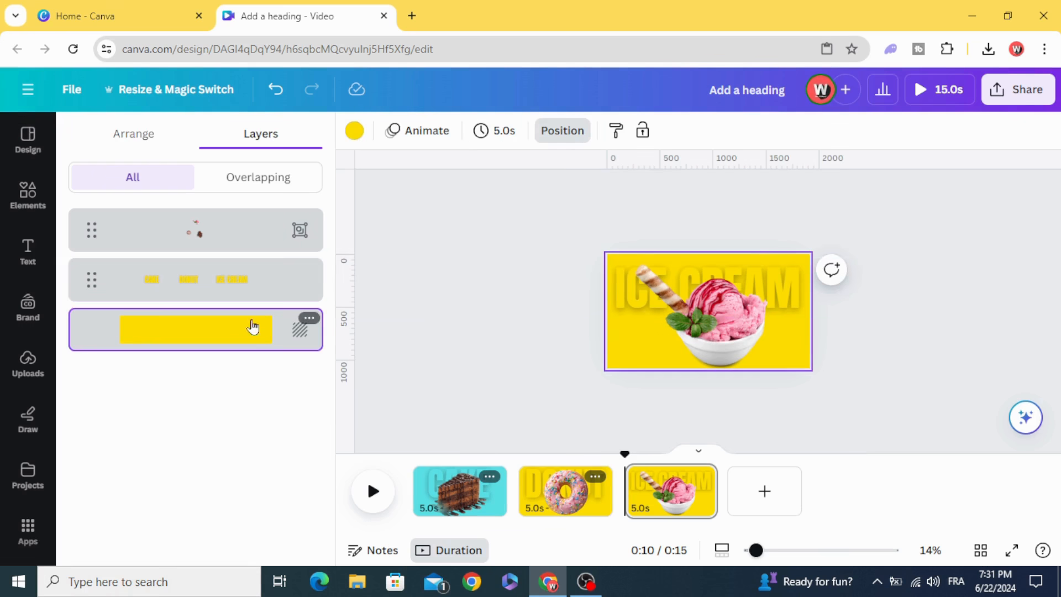
{"action": "left_click", "coordinate": [352, 134]}
{"action": "left_click", "coordinate": [91, 236]}
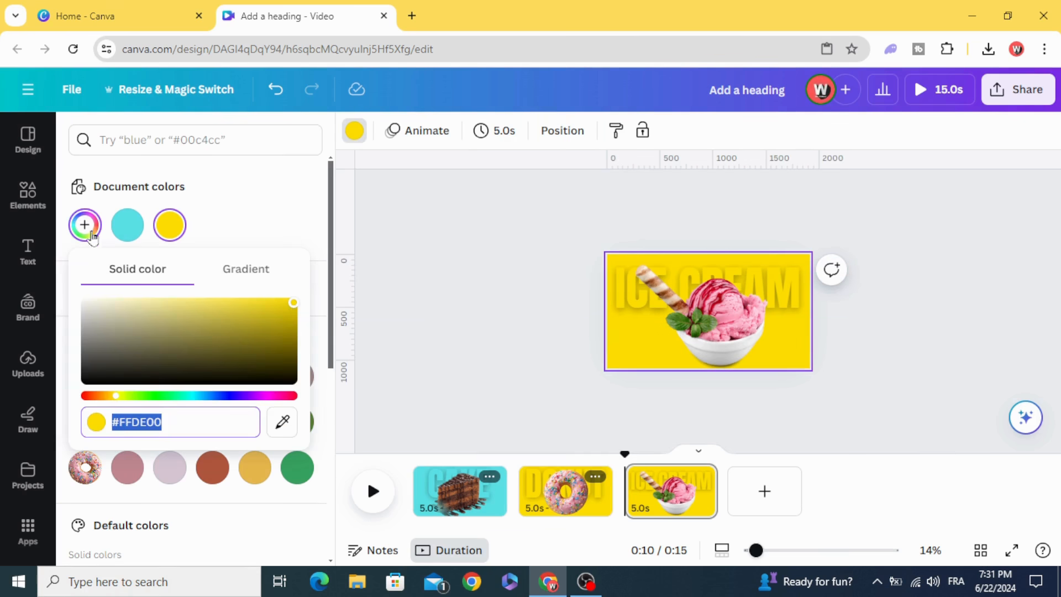
{"action": "left_click", "coordinate": [283, 395]}
Step: Select the ICE CREAM heading and set its text colour to the background's pinkish red
{"action": "left_click", "coordinate": [572, 286]}
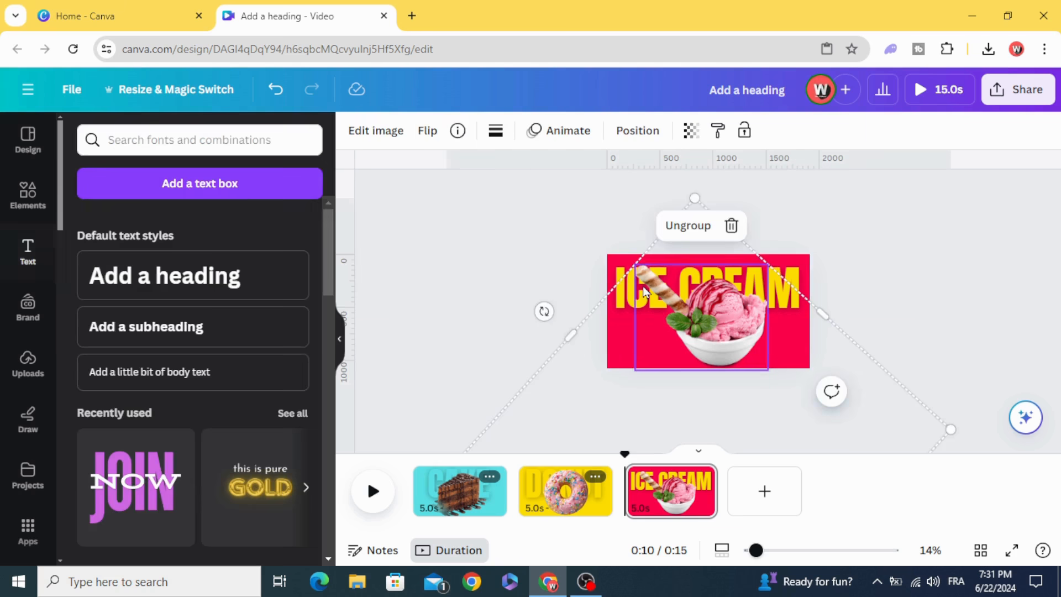
{"action": "left_click", "coordinate": [573, 286]}
{"action": "left_click", "coordinate": [581, 135]}
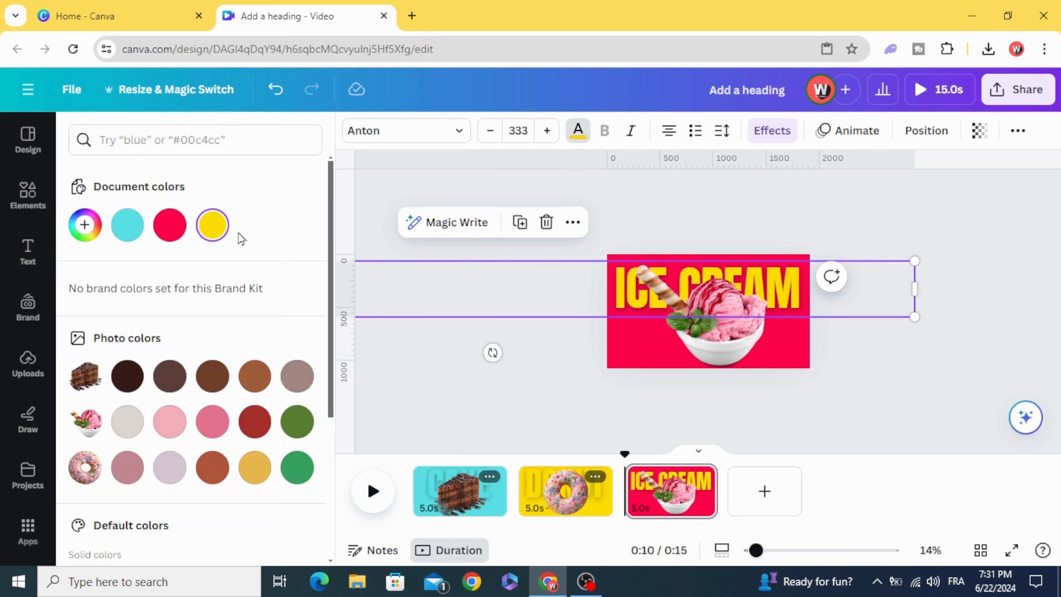
{"action": "left_click", "coordinate": [170, 225]}
{"action": "left_click", "coordinate": [909, 387]}
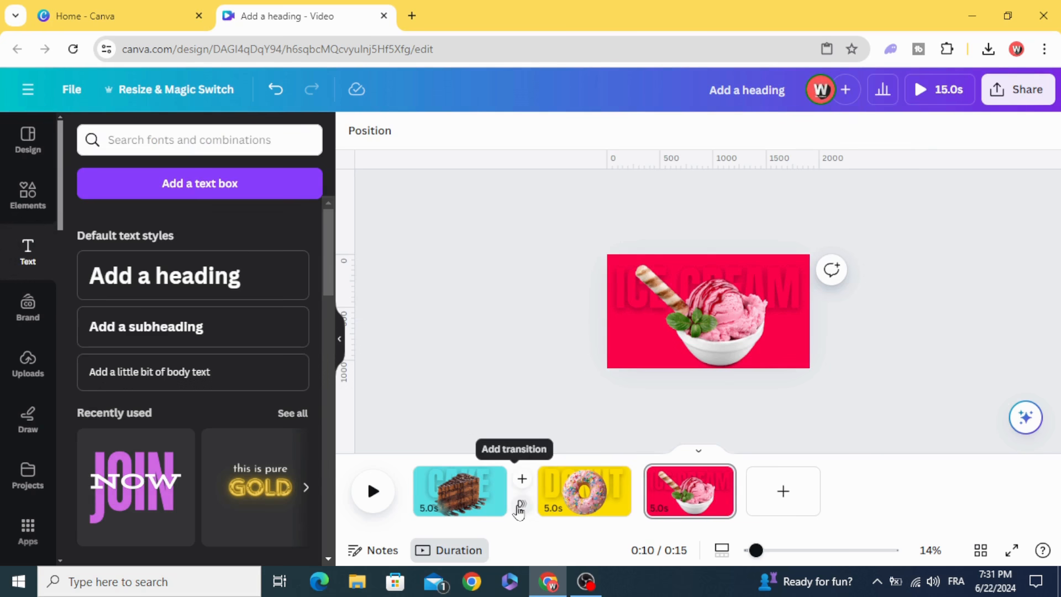
Step: Add a 1.6-second Match & Move transition after the cake page and apply it between all pages
{"action": "left_click", "coordinate": [514, 504]}
{"action": "left_click", "coordinate": [81, 402]}
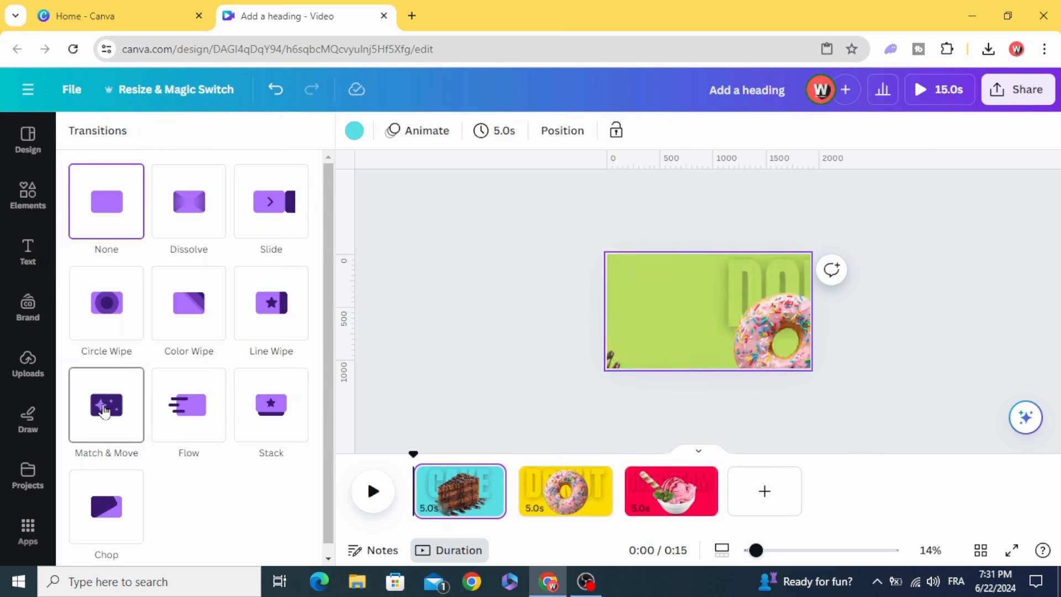
{"action": "left_click_drag", "start_coordinate": [101, 409], "coordinate": [191, 409]}
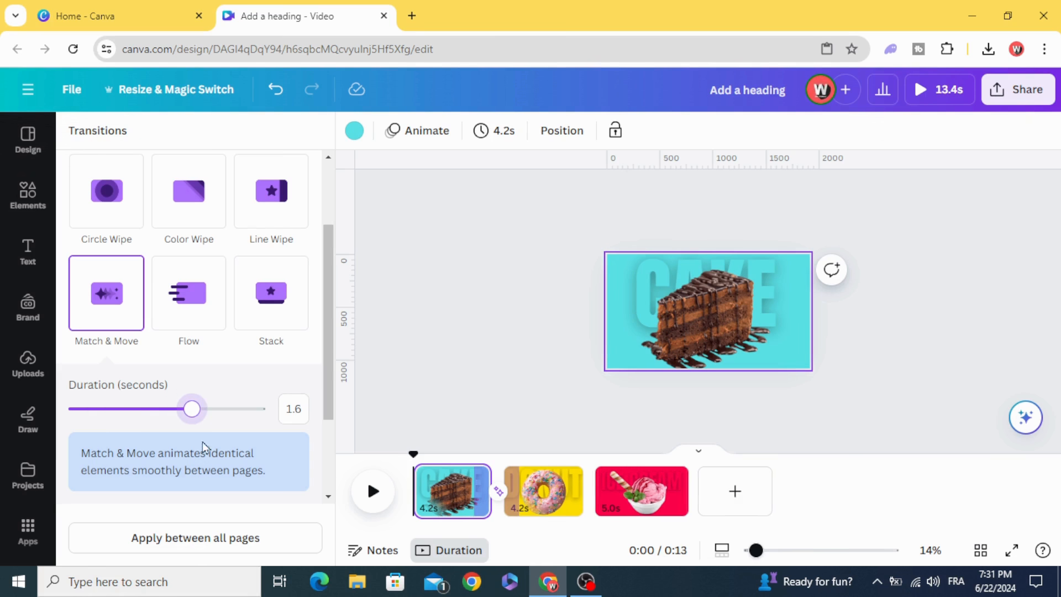
{"action": "left_click", "coordinate": [246, 547]}
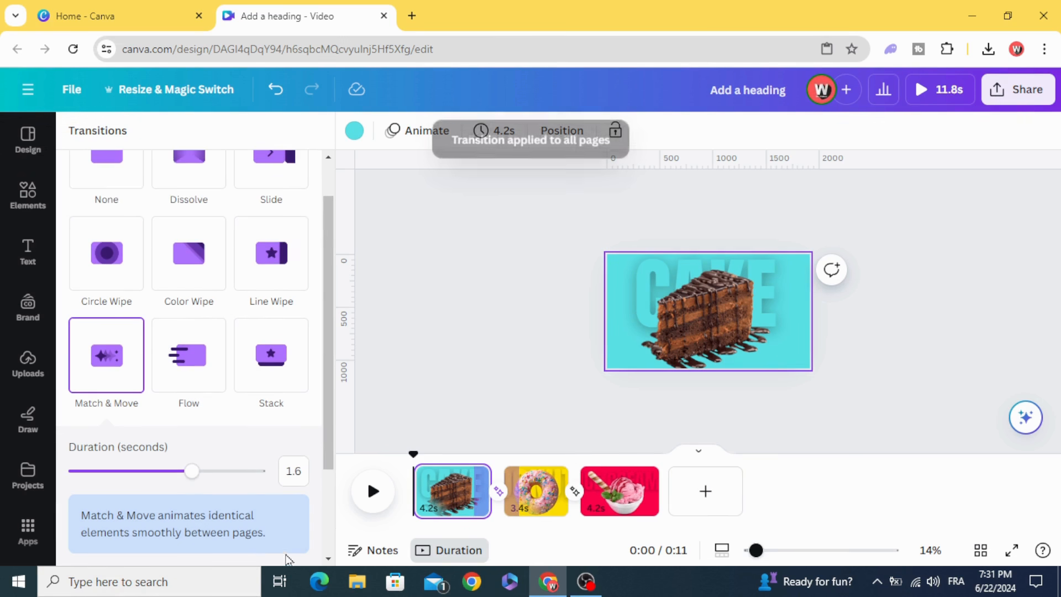
Step: Trim the cake, donut and ice cream pages to 2.2 s, 2.1 s and 2.4 s, and play the video from the cake page
{"action": "left_click_drag", "start_coordinate": [480, 476], "coordinate": [465, 477]}
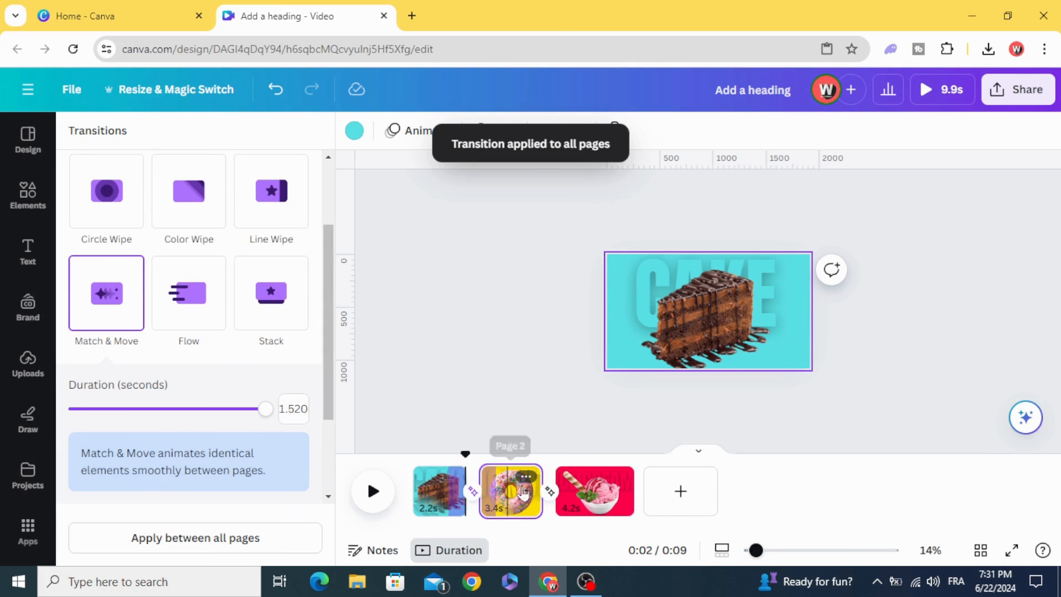
{"action": "left_click", "coordinate": [492, 482]}
{"action": "left_click_drag", "start_coordinate": [543, 484], "coordinate": [505, 483]}
{"action": "left_click", "coordinate": [611, 500]}
{"action": "left_click_drag", "start_coordinate": [618, 499], "coordinate": [591, 499]}
{"action": "left_click", "coordinate": [434, 470]}
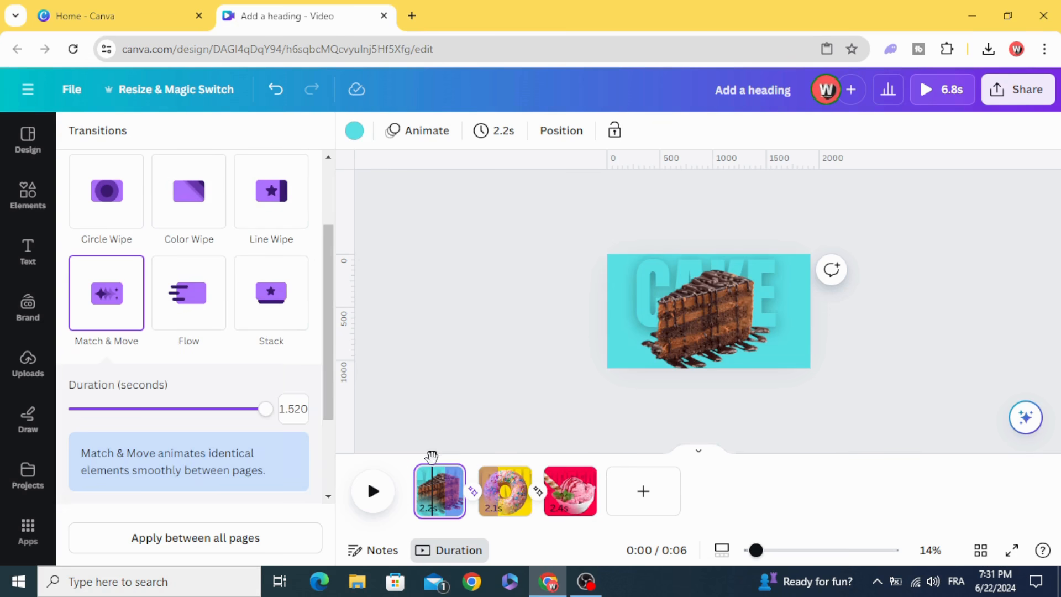
{"action": "left_click", "coordinate": [373, 492]}
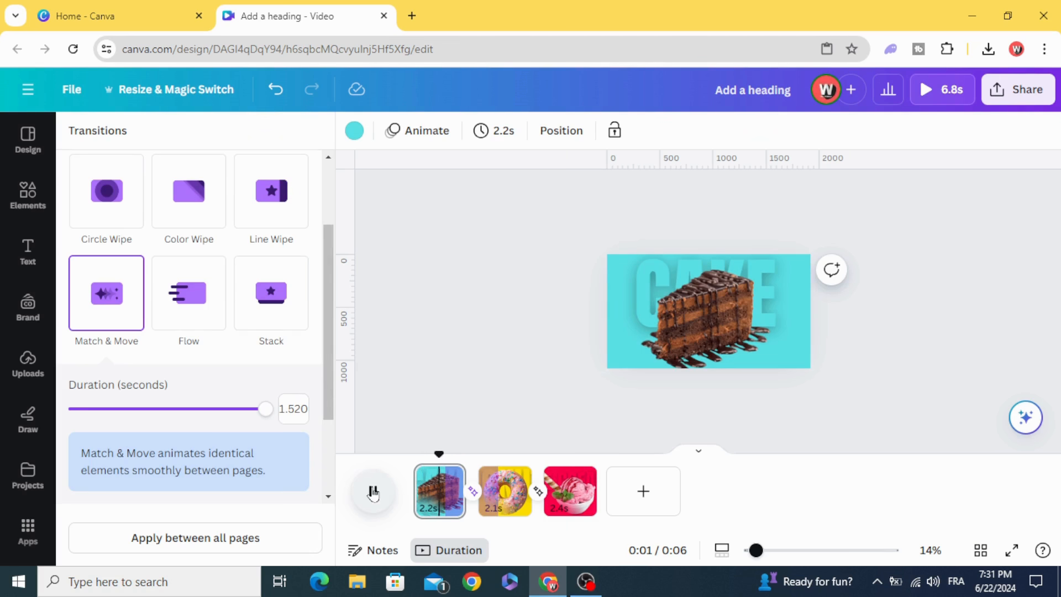